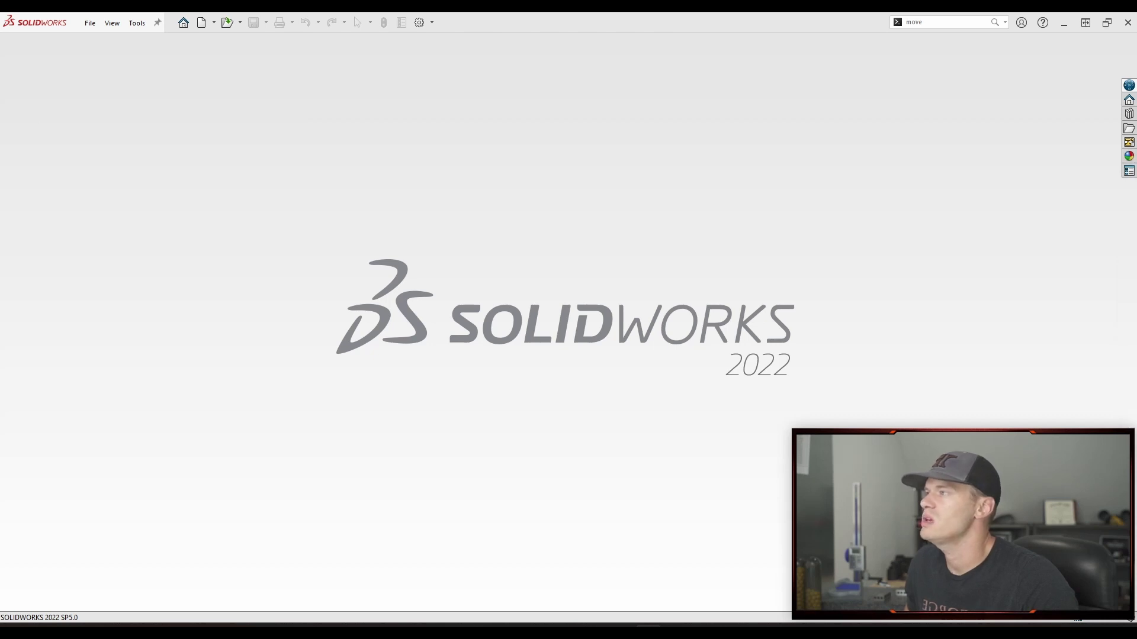
Step: Open Forge Logo Mesh.3MF from the Forge Logo folder and highlight its imported graphic feature in the feature tree
key(ctrl+o)
drag(517, 73, 579, 75)
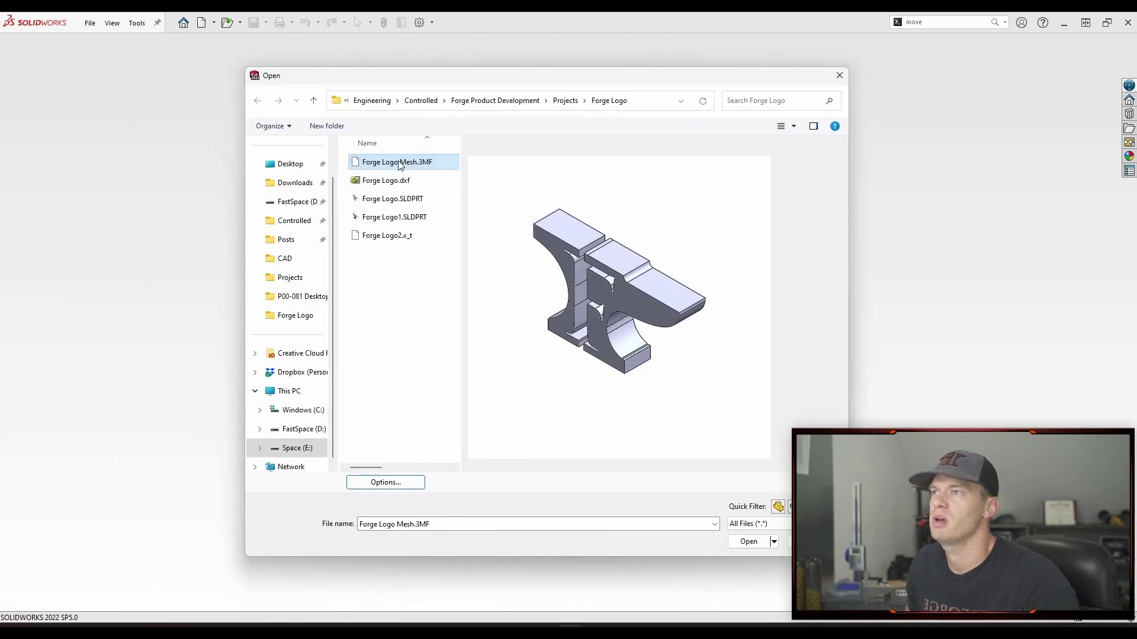
click(431, 169)
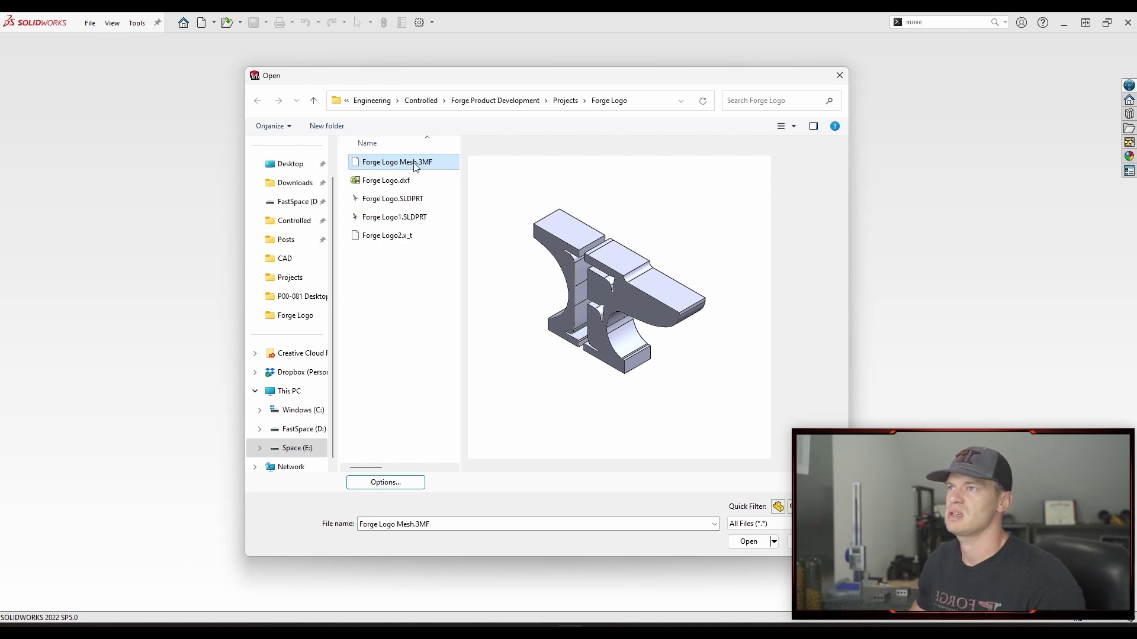
click(751, 541)
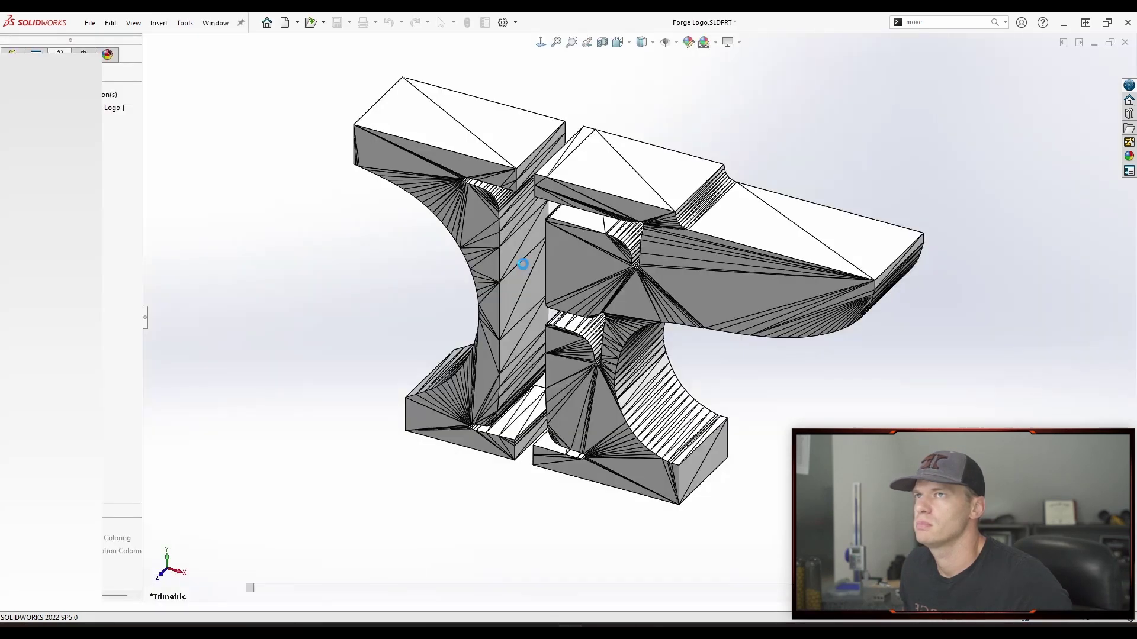
click(641, 354)
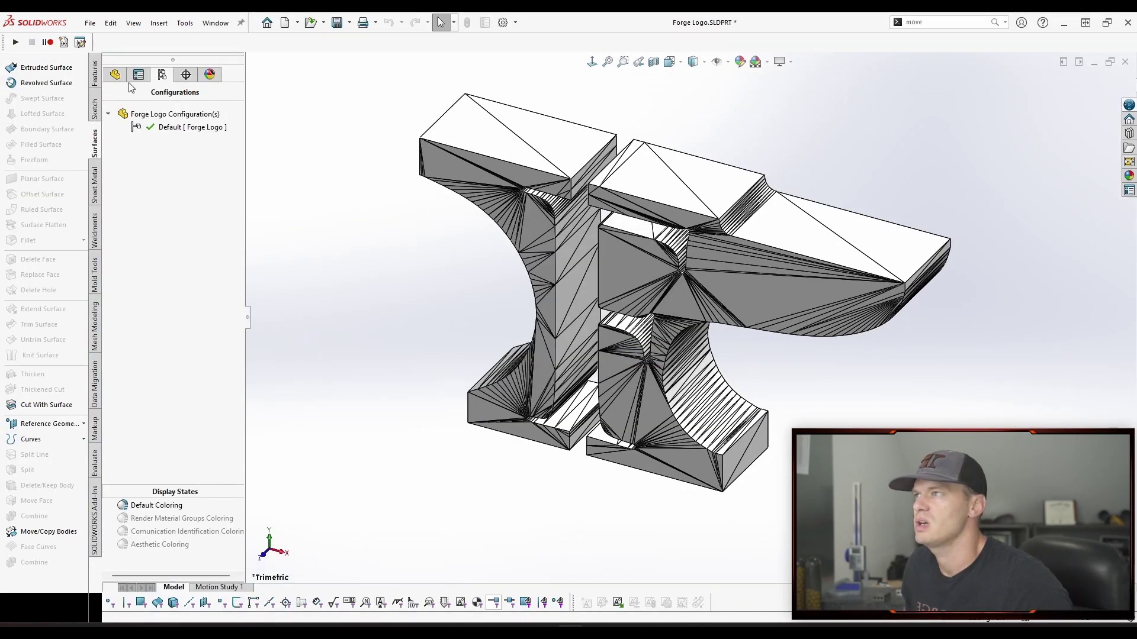
click(116, 75)
click(145, 235)
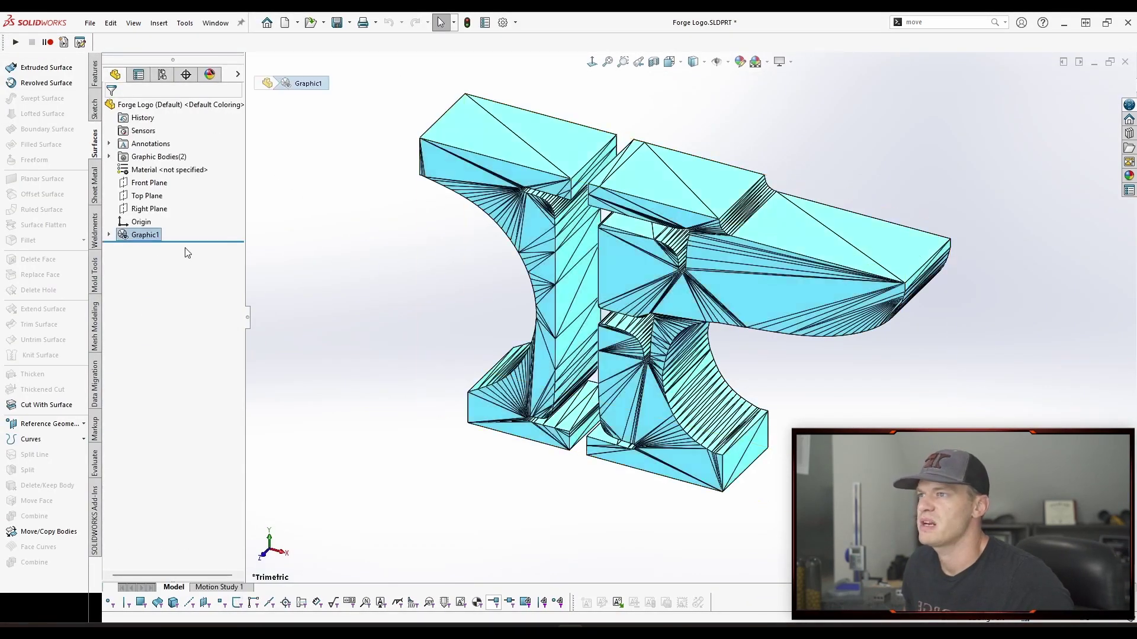
click(380, 265)
key(ctrl+1)
Step: Try to save the graphics-body part as a Parasolid file named Forge Logo.X_T, using version 33.0 and the default output coordinate system
key(ctrl+s)
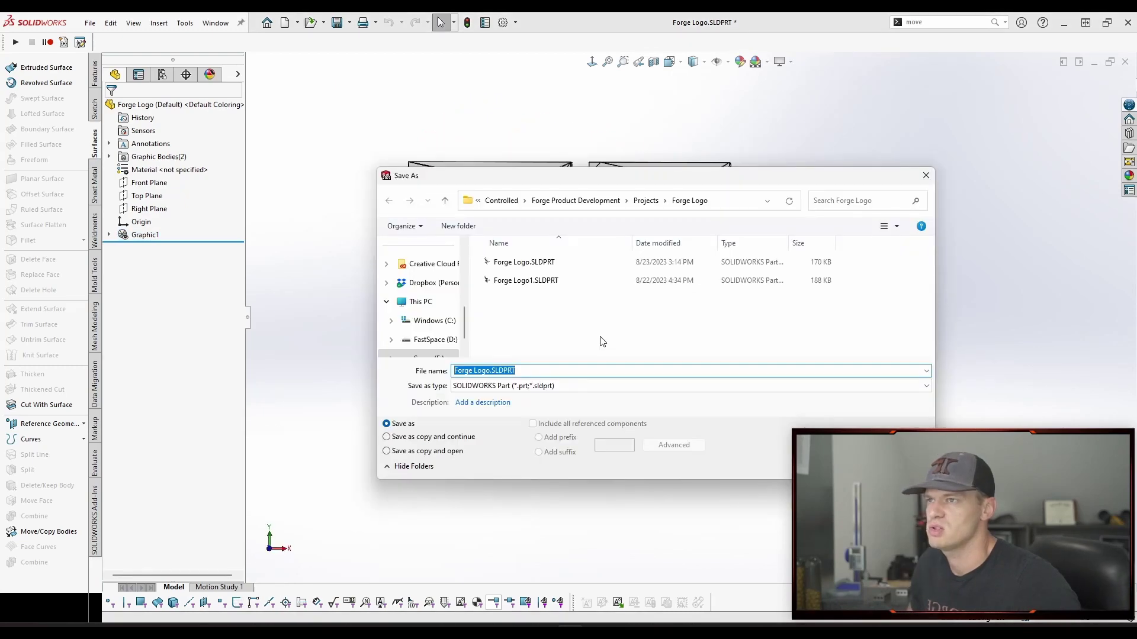
click(601, 386)
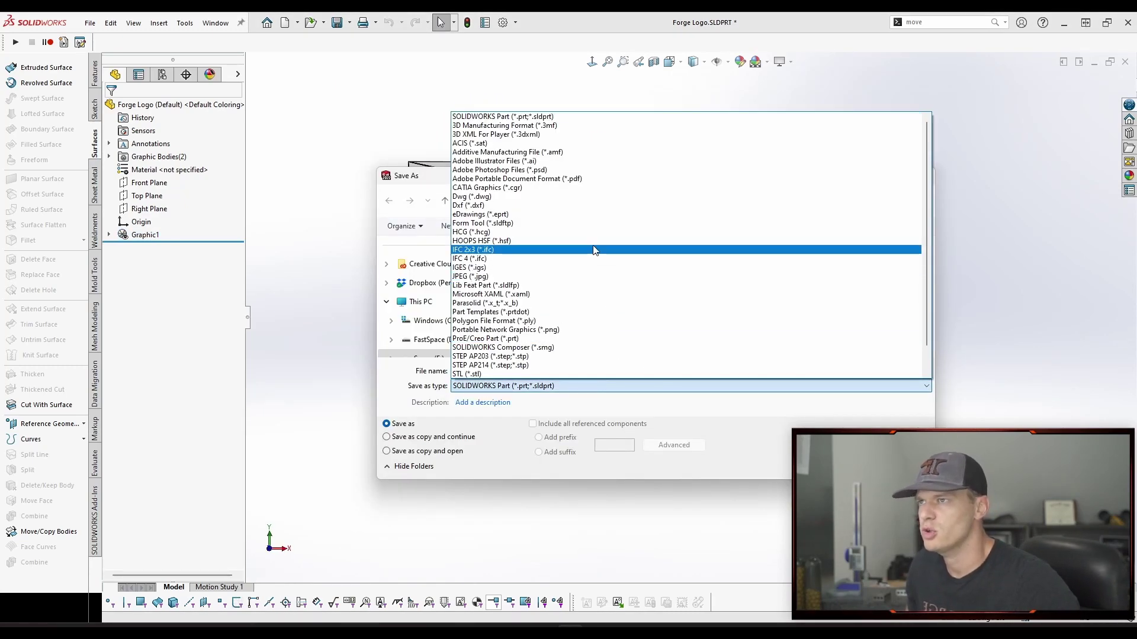
click(577, 303)
click(490, 459)
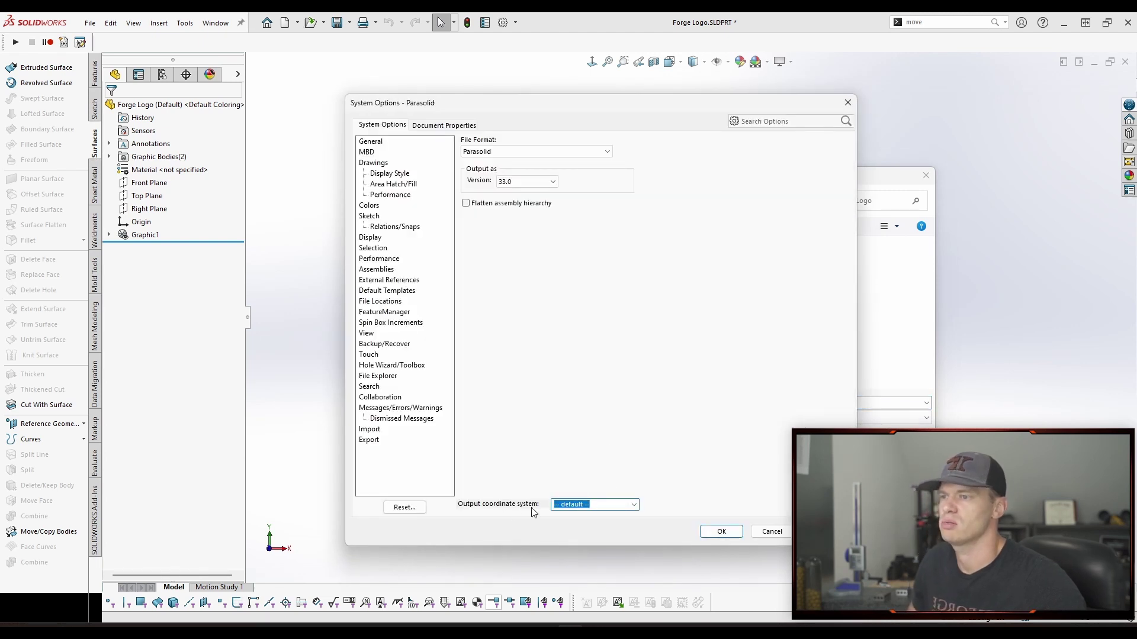
click(634, 505)
click(634, 505)
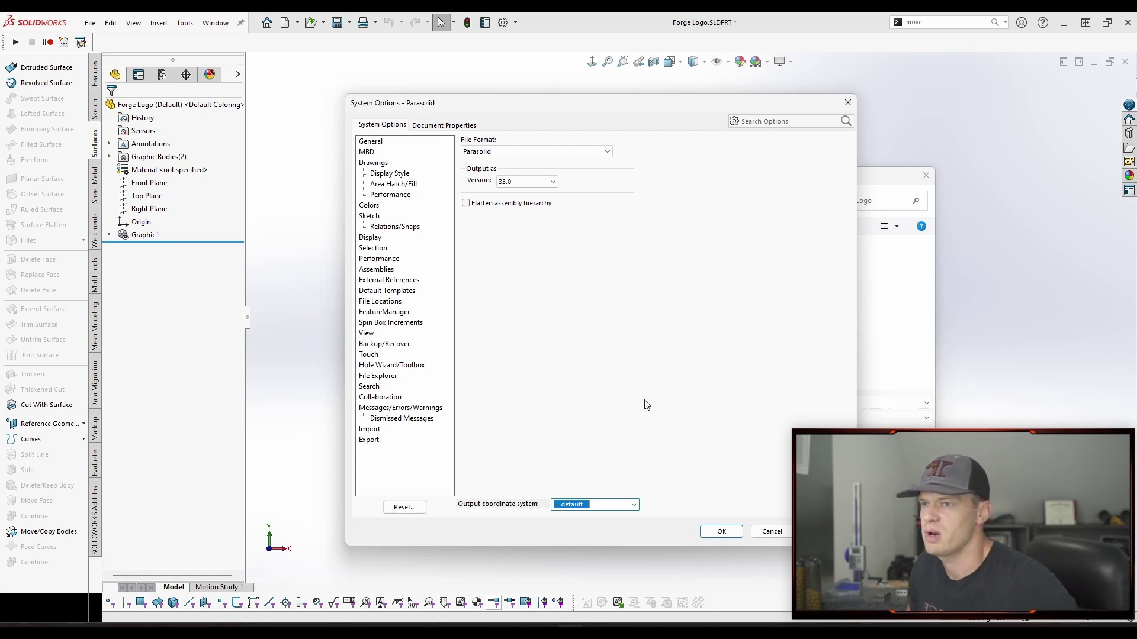
click(722, 531)
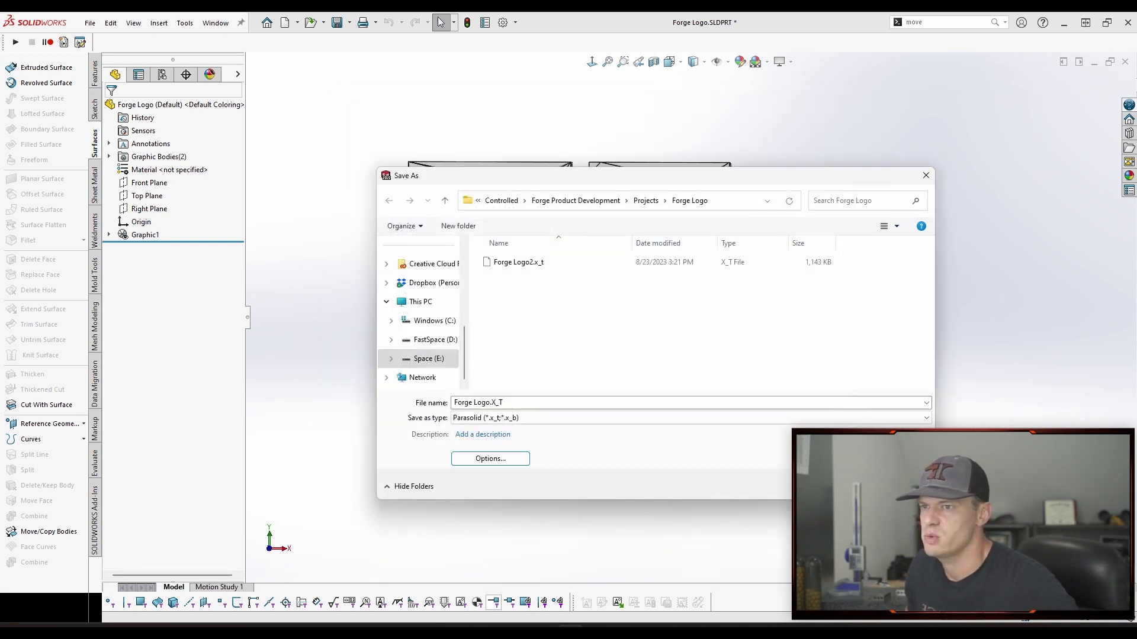
click(842, 487)
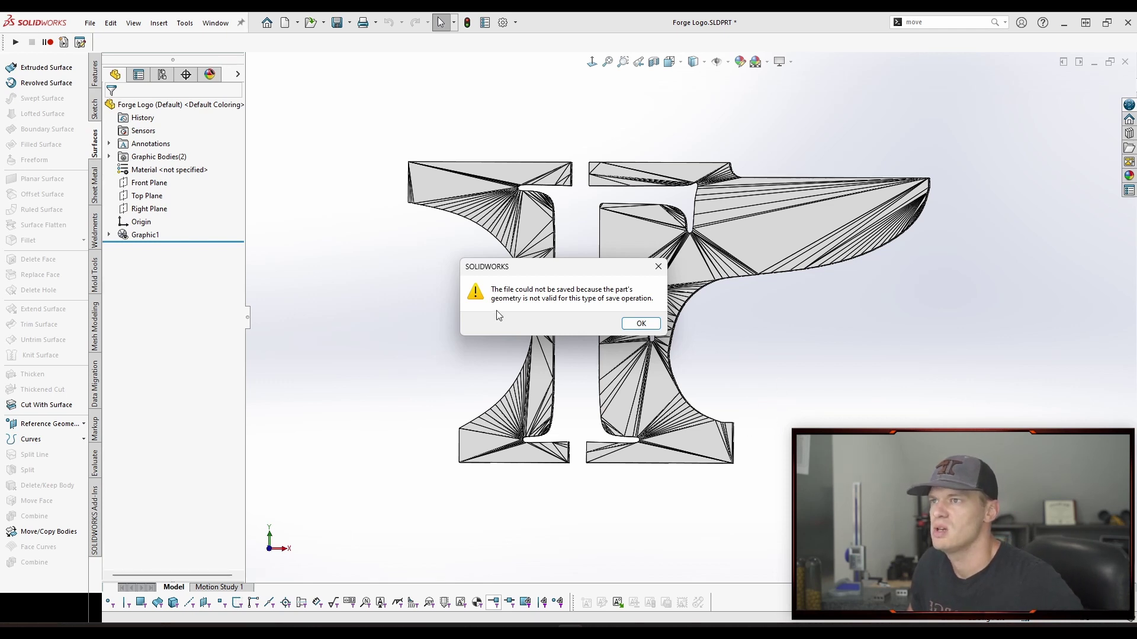
click(641, 324)
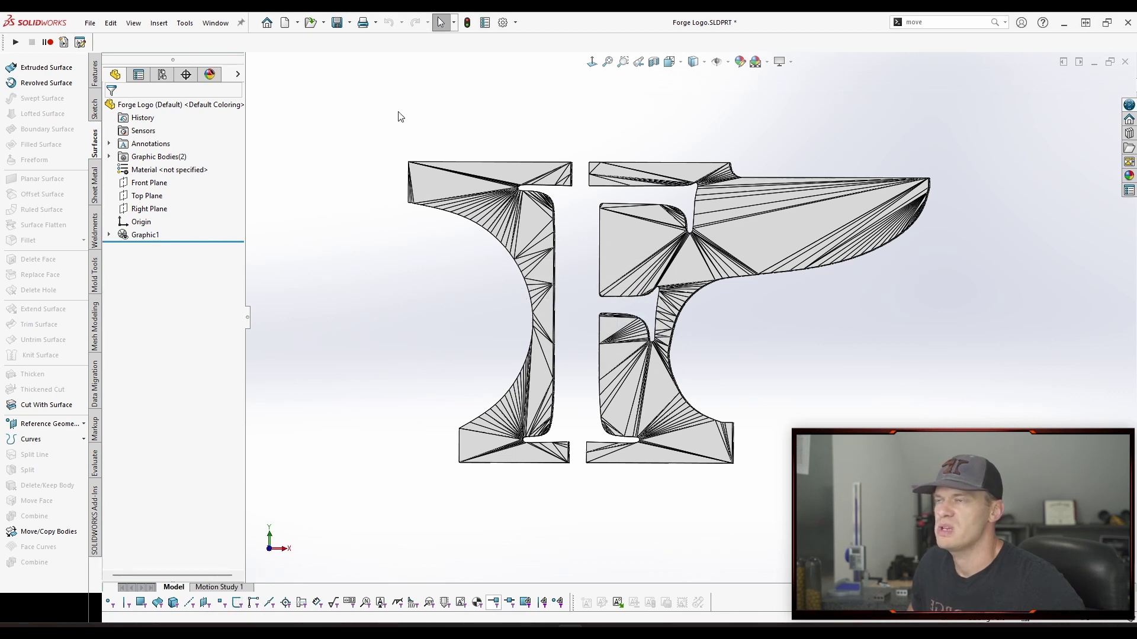
Step: Open Forge Logo Mesh.3MF again with the import option set to Surface Body
click(323, 23)
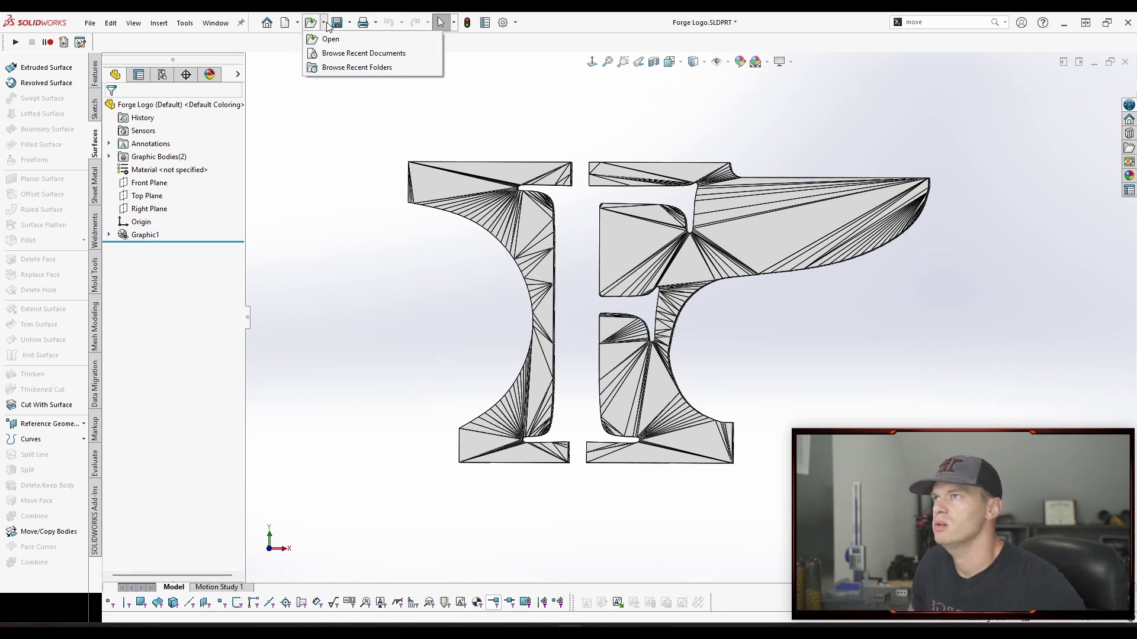
click(326, 40)
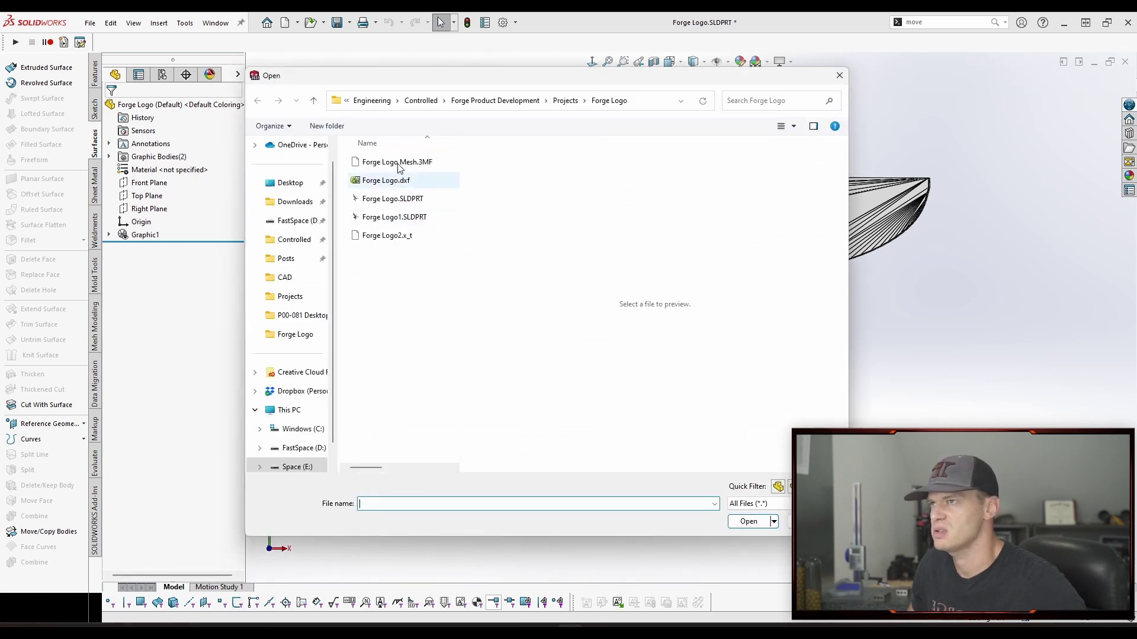
click(399, 164)
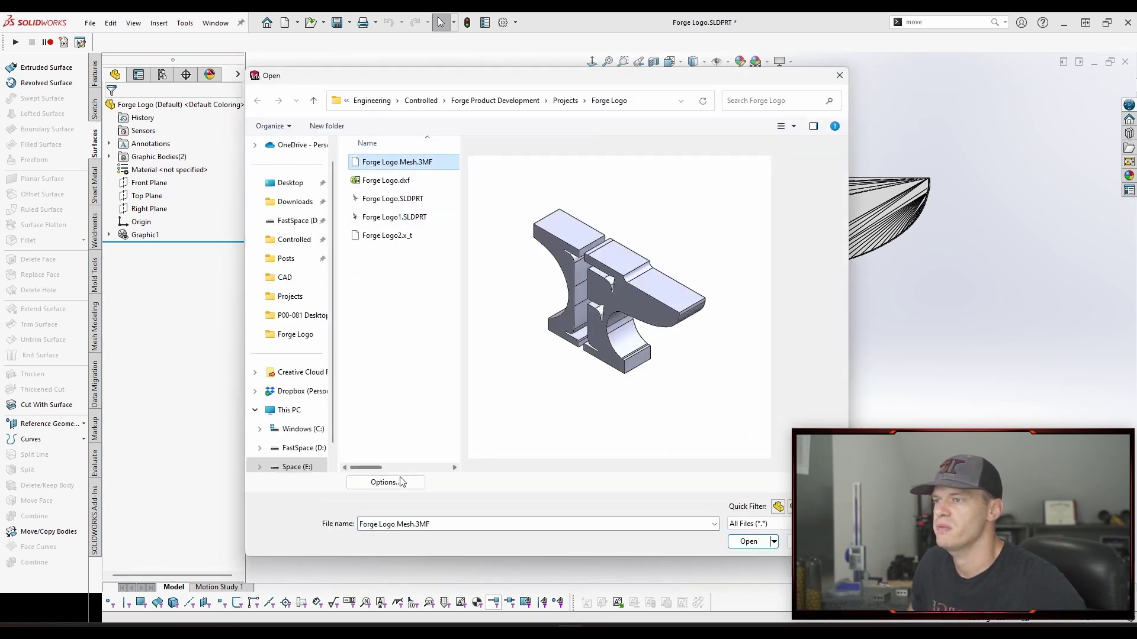
click(397, 484)
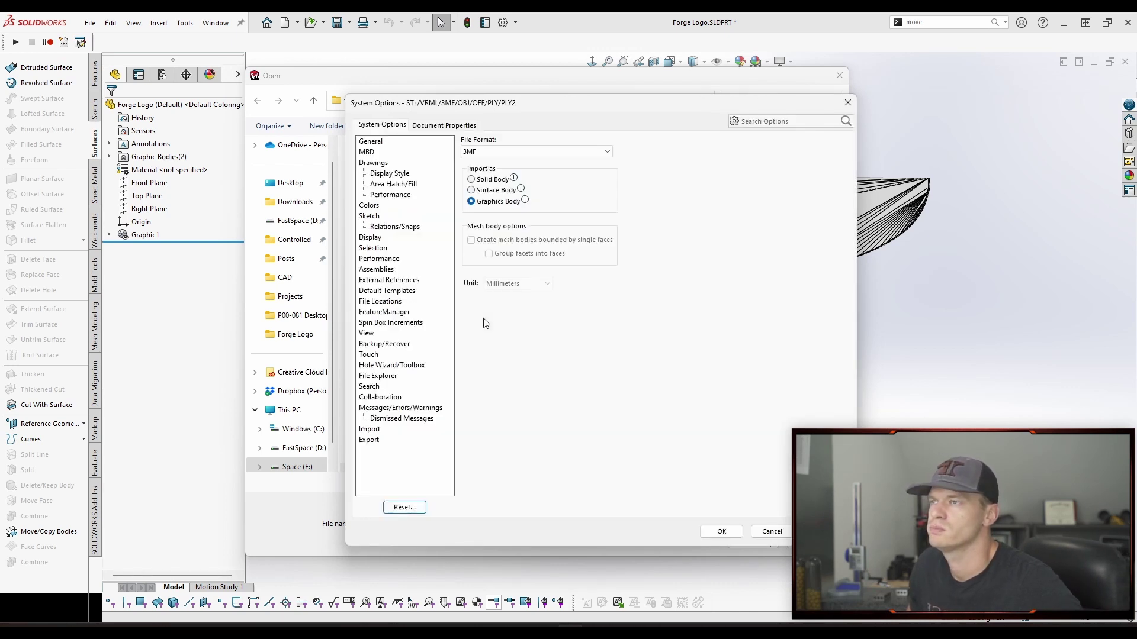
click(472, 190)
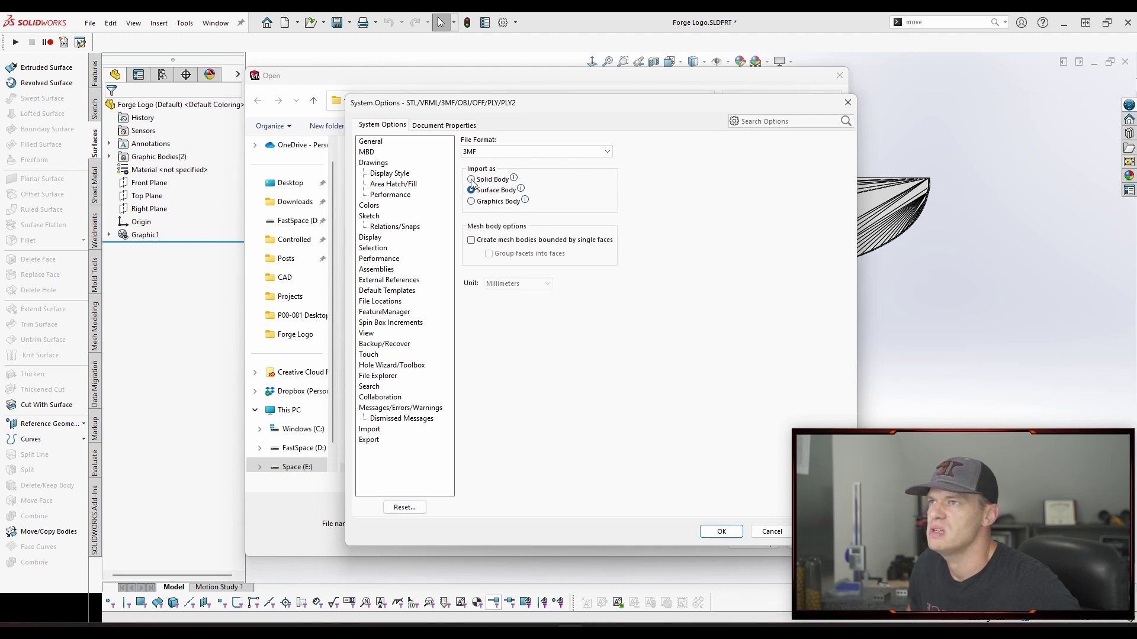
click(472, 190)
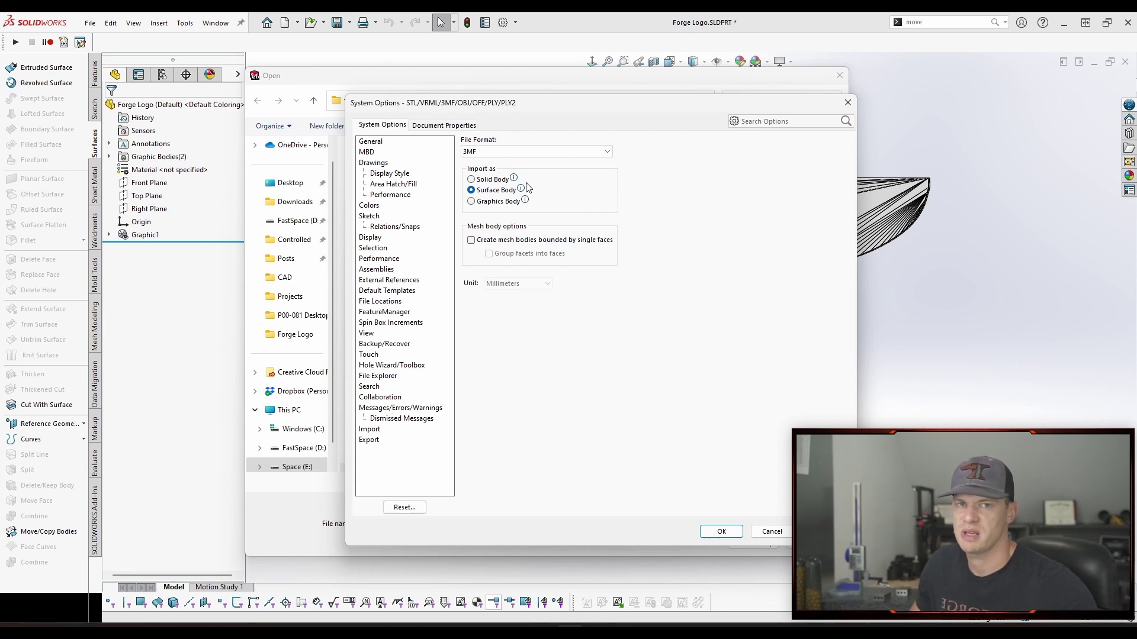
click(472, 180)
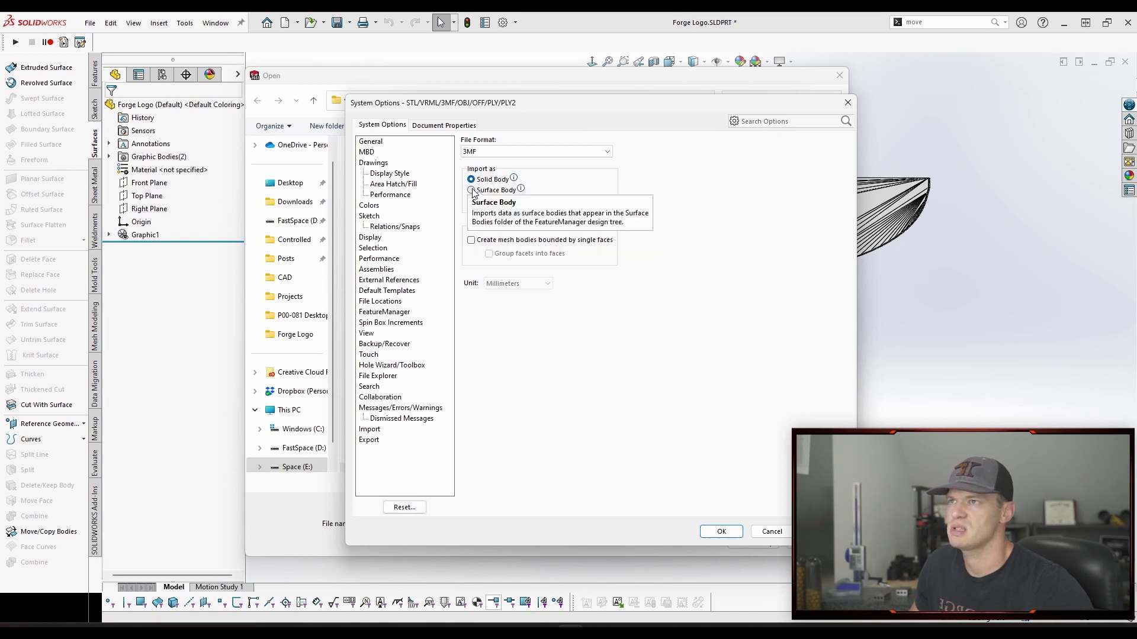
click(491, 192)
click(720, 532)
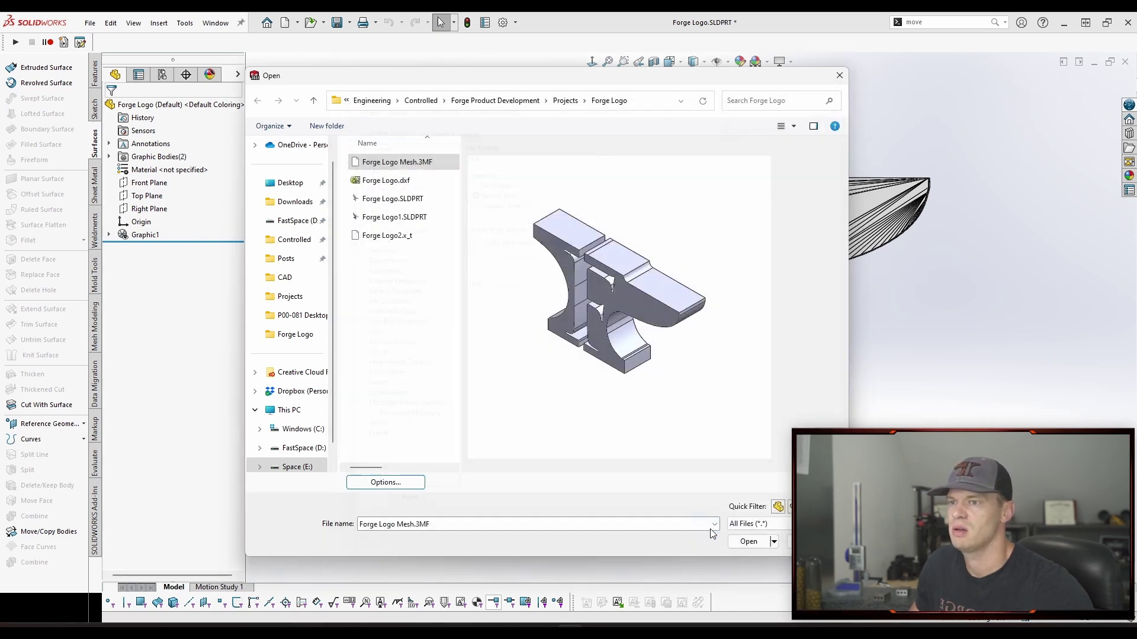
click(753, 541)
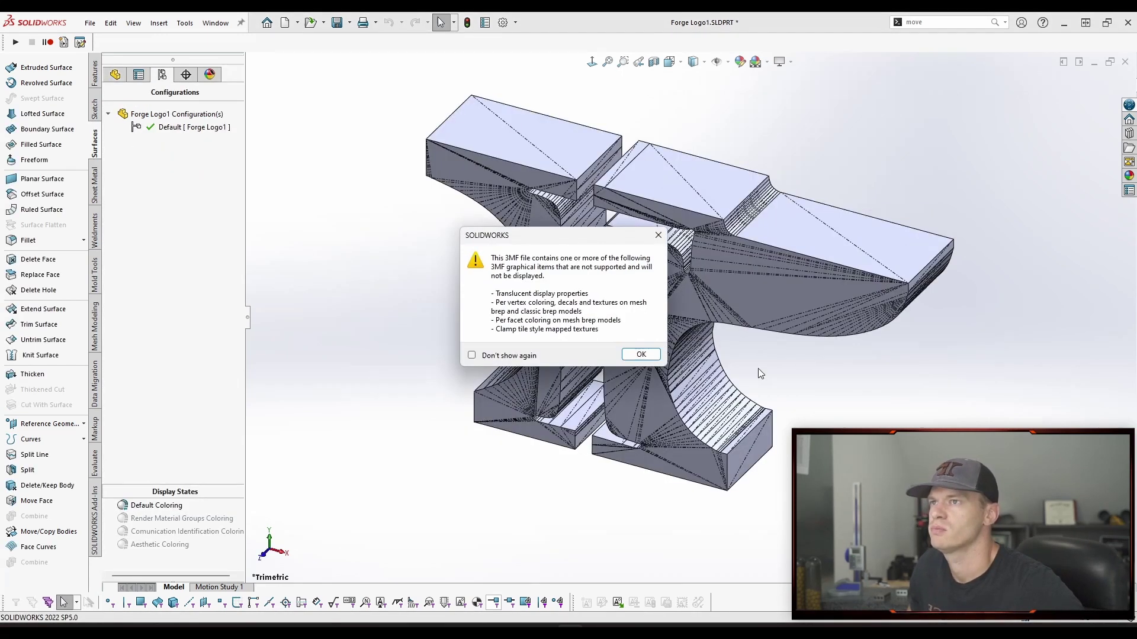
click(642, 355)
Step: Examine the imported surface features in the feature tree and individual triangular faces on the anvil logo
click(115, 76)
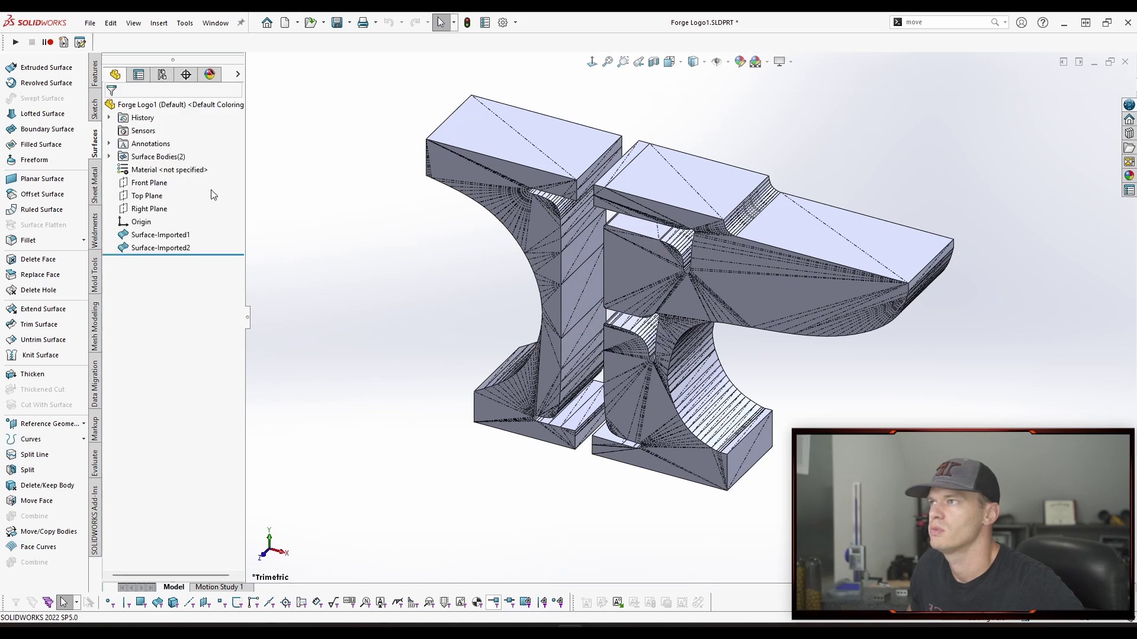
click(157, 235)
ctrl+click(156, 249)
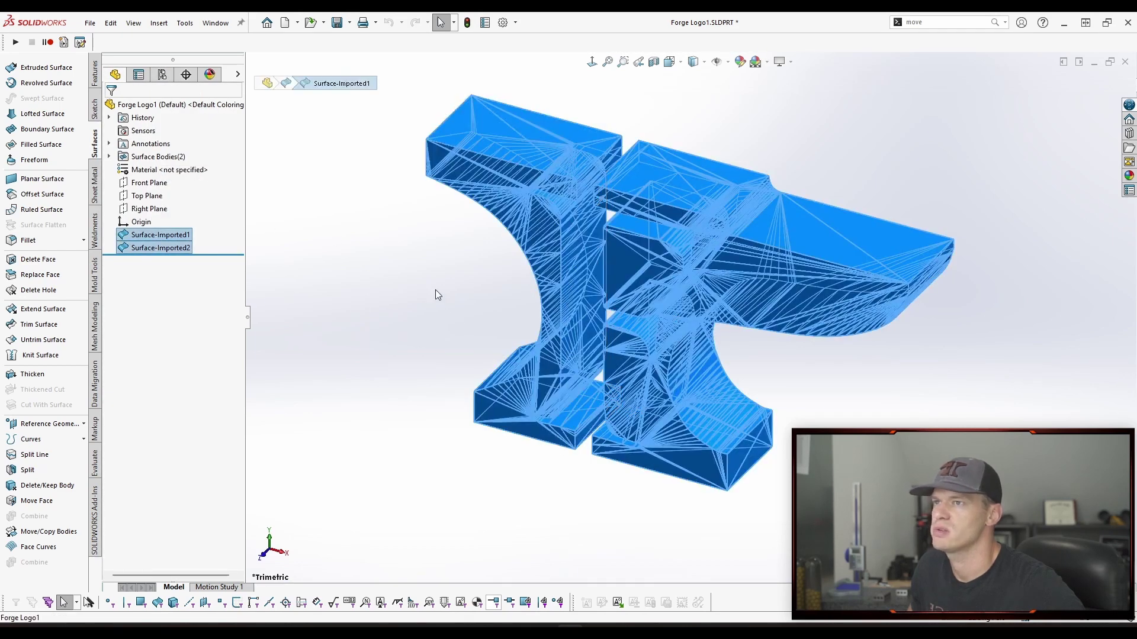
click(435, 290)
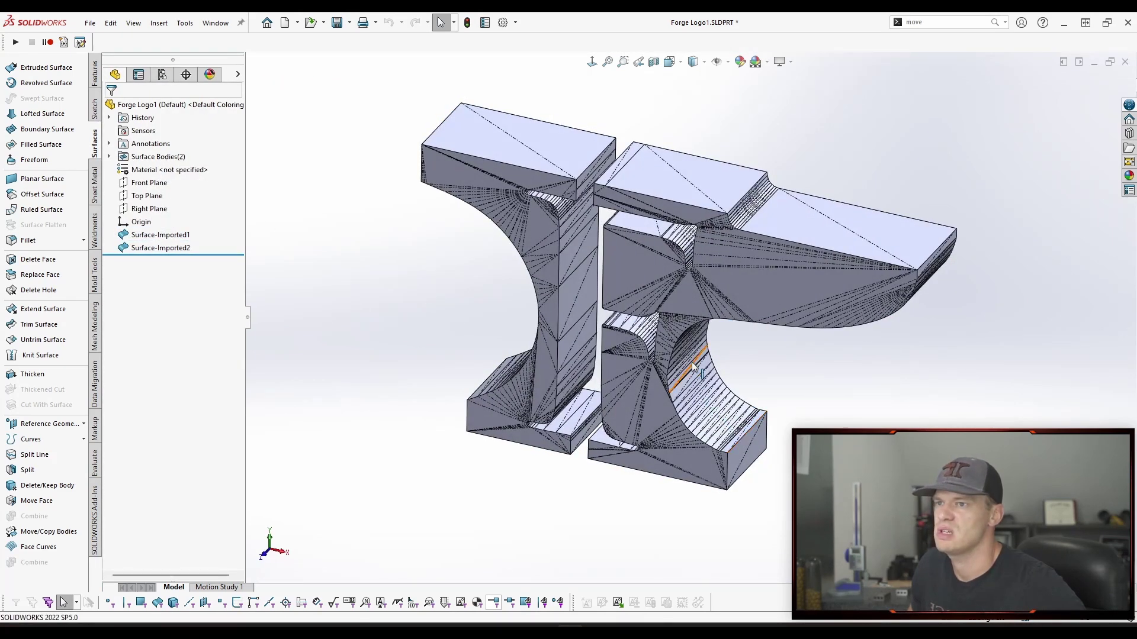
click(739, 295)
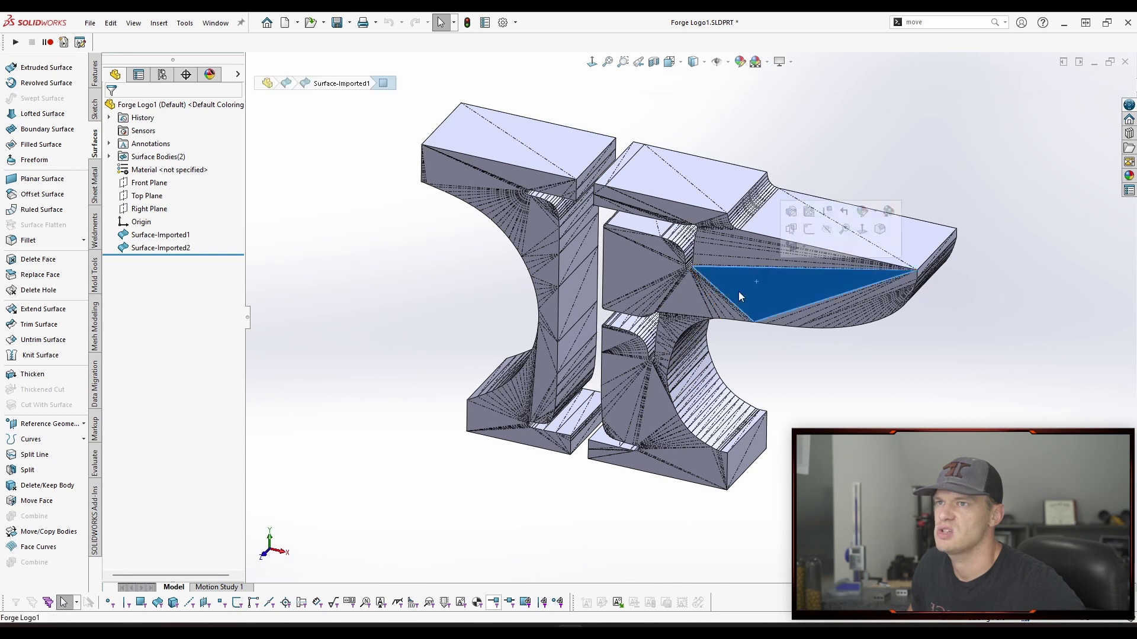
click(680, 181)
click(755, 343)
middle_drag(353, 191, 359, 192)
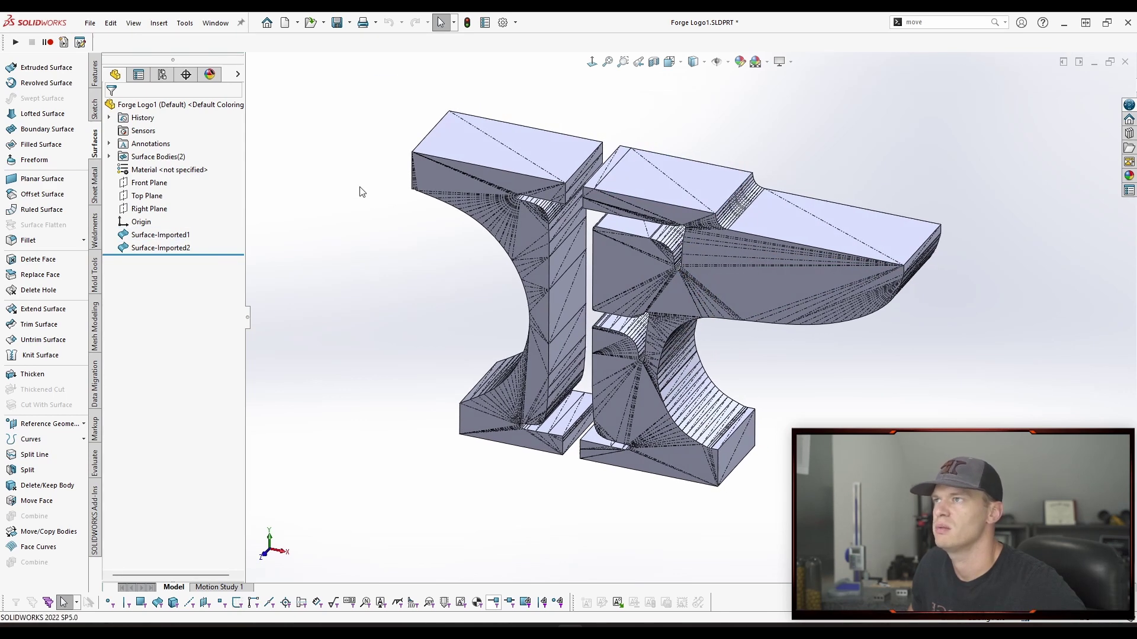
Step: Save the surface-body part as a Parasolid file named Forge Logo1.X_T
click(90, 23)
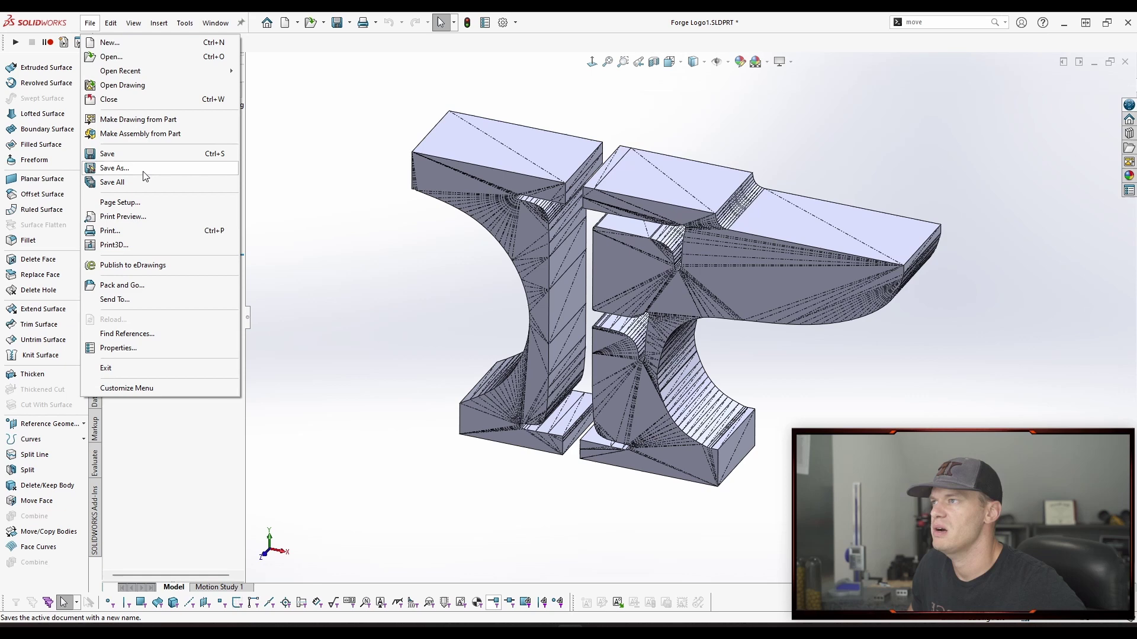
click(441, 312)
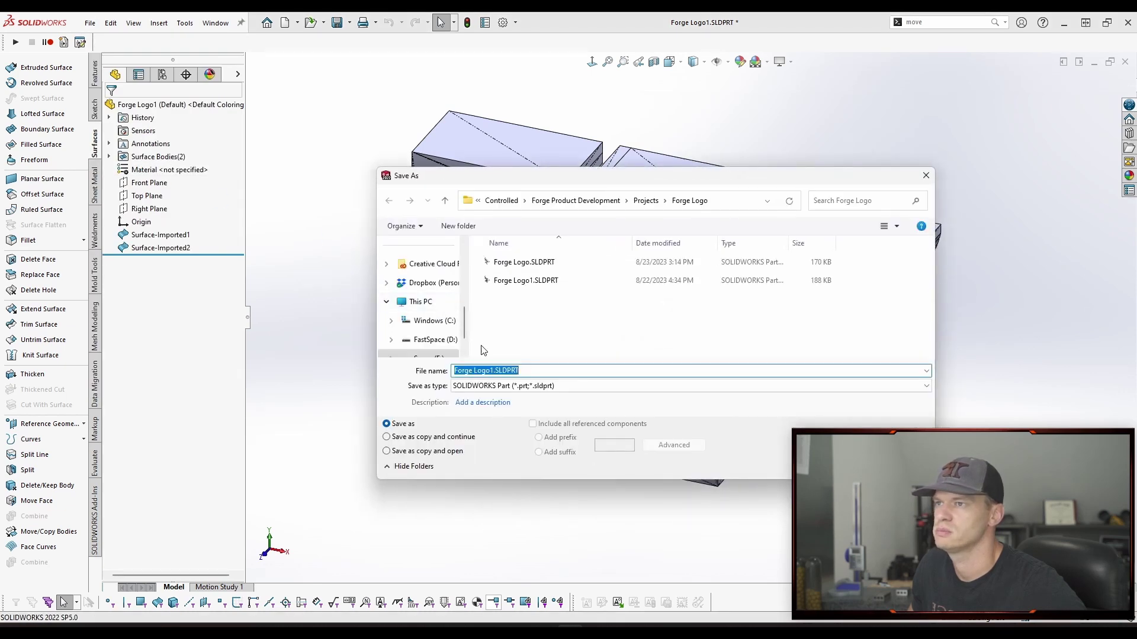
click(559, 386)
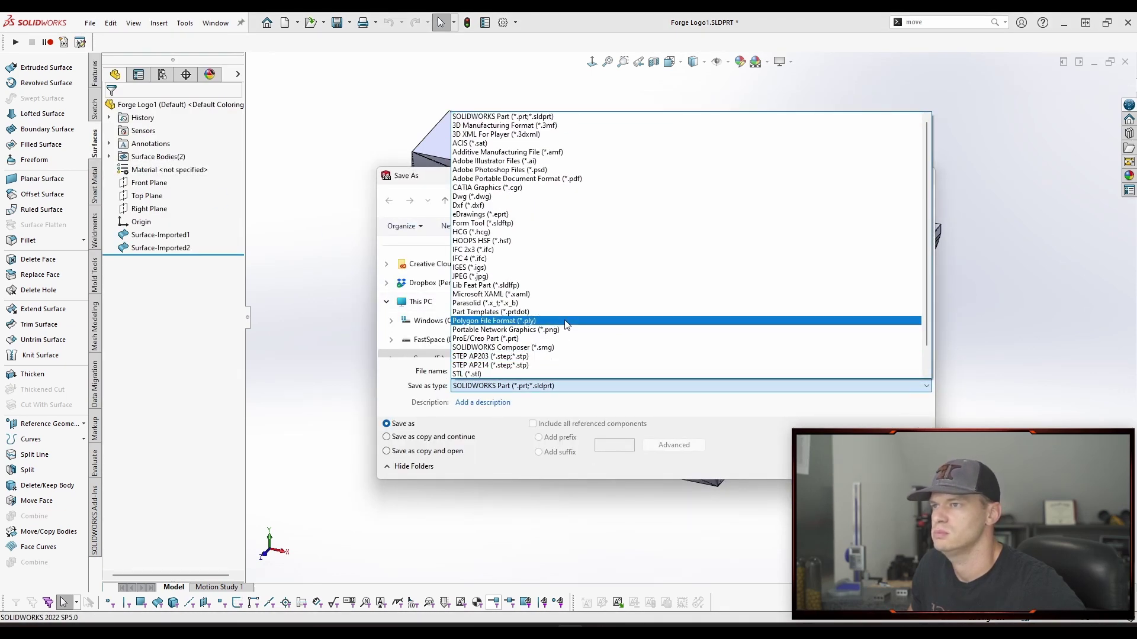
click(563, 303)
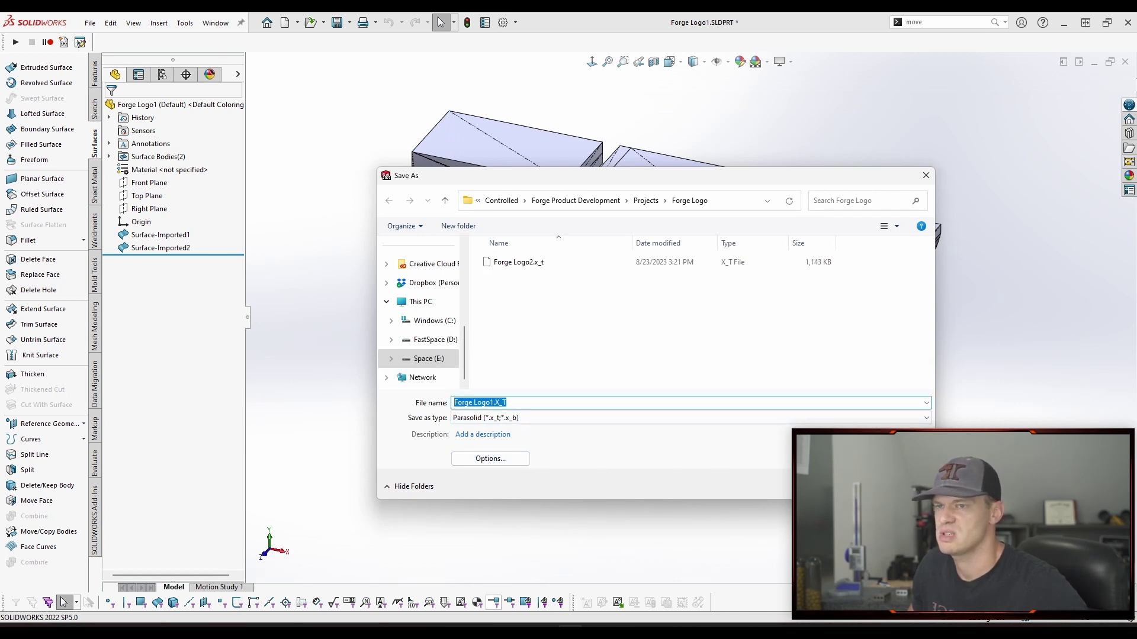
key(Return)
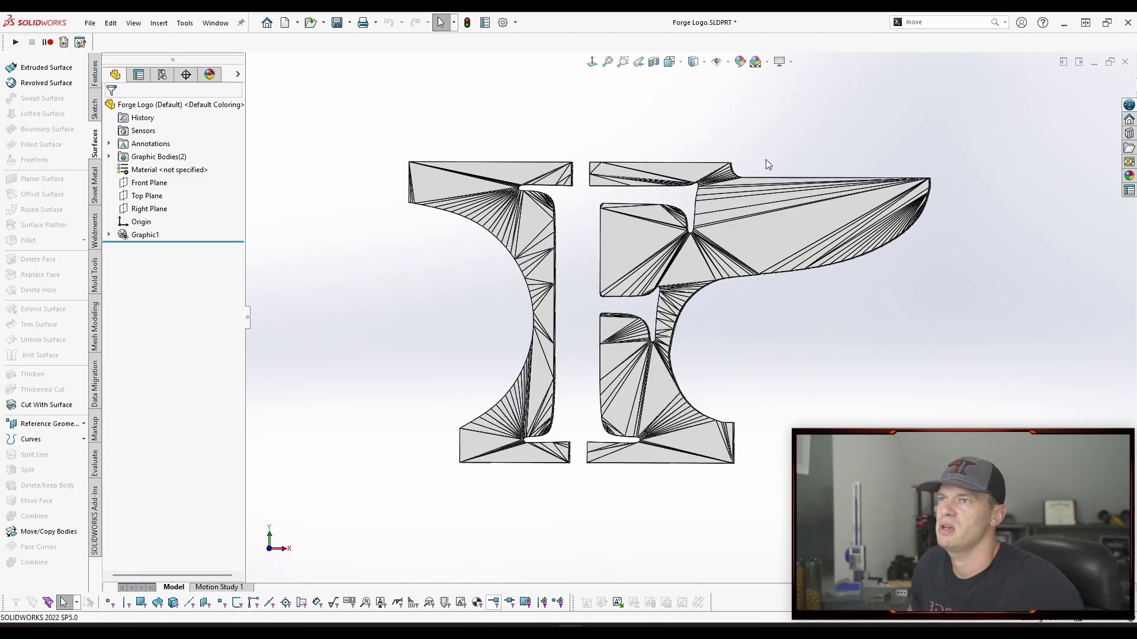
Step: Return to the Forge Logo graphics-body part and examine how its graphic feature and mesh bodies can be selected
click(155, 236)
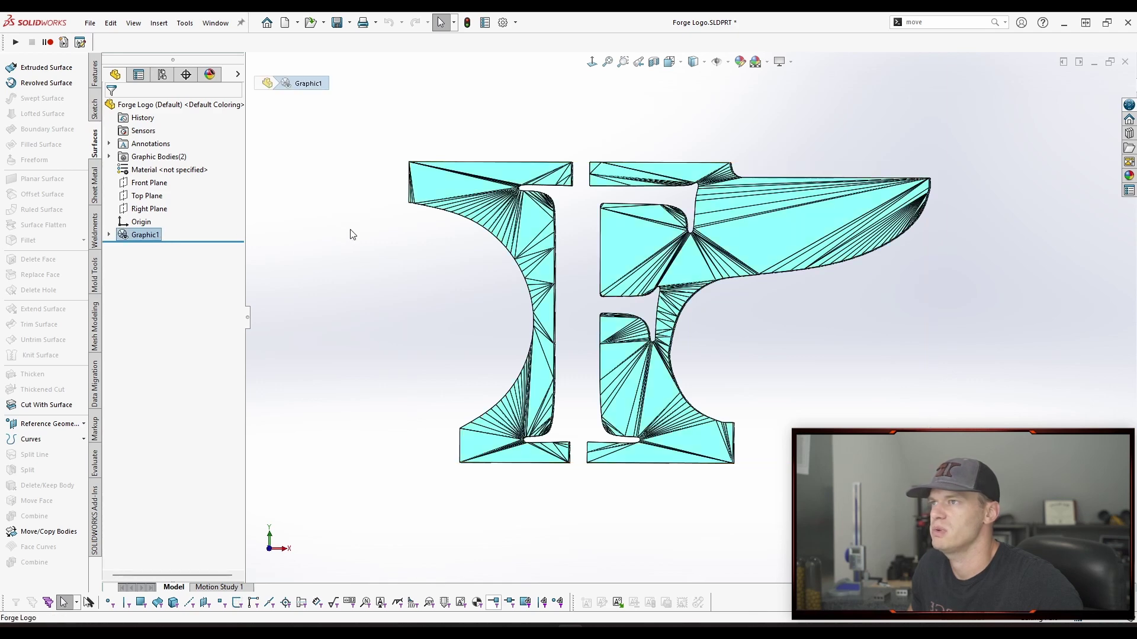
click(350, 233)
middle_drag(870, 358, 869, 405)
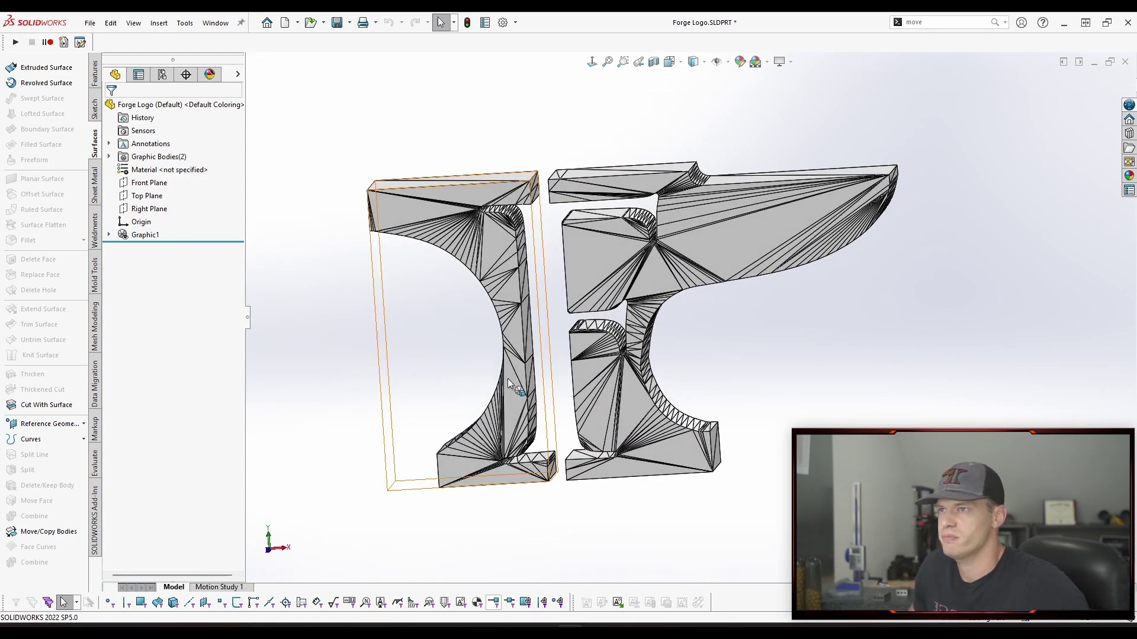
click(507, 379)
click(709, 212)
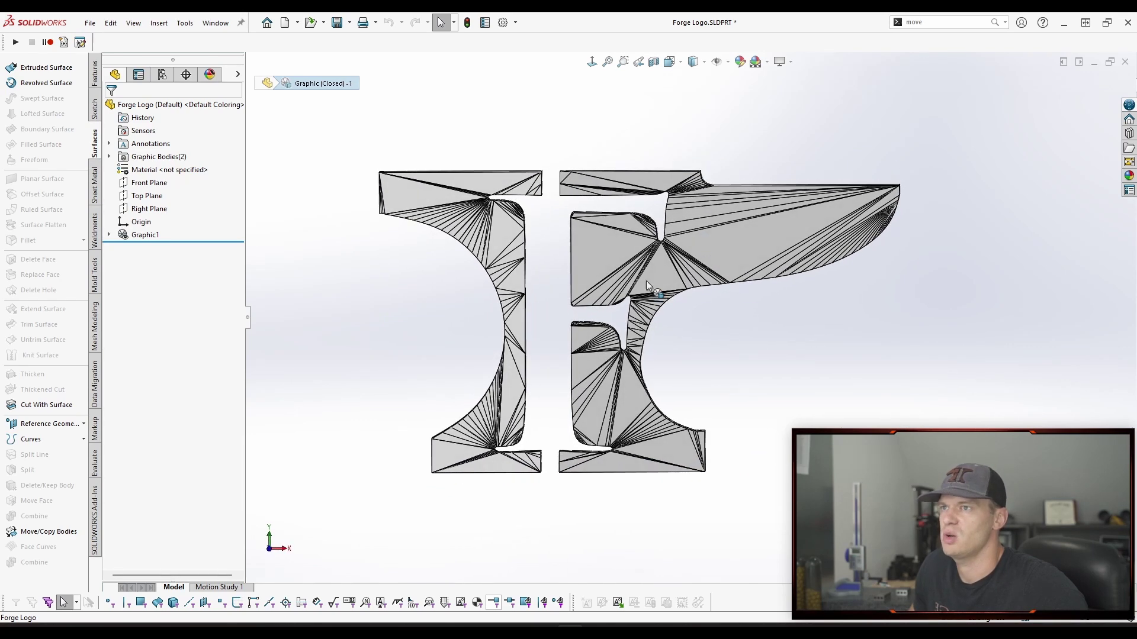
click(533, 117)
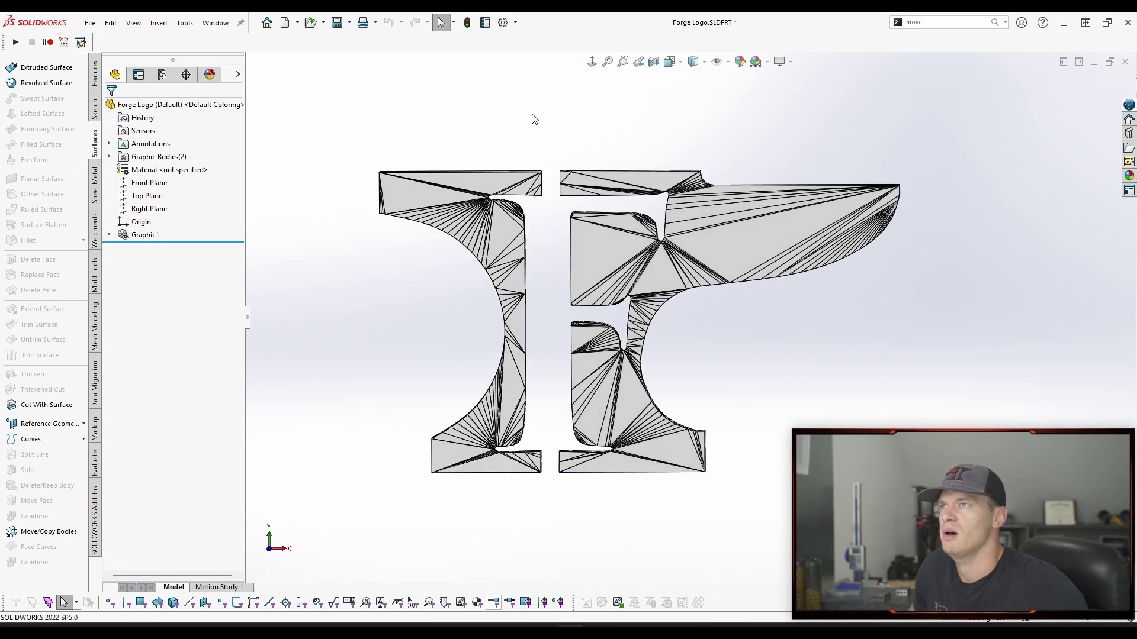
Step: Examine how the Front, Top and Right planes sit relative to the imported anvil logo
key(ctrl+7)
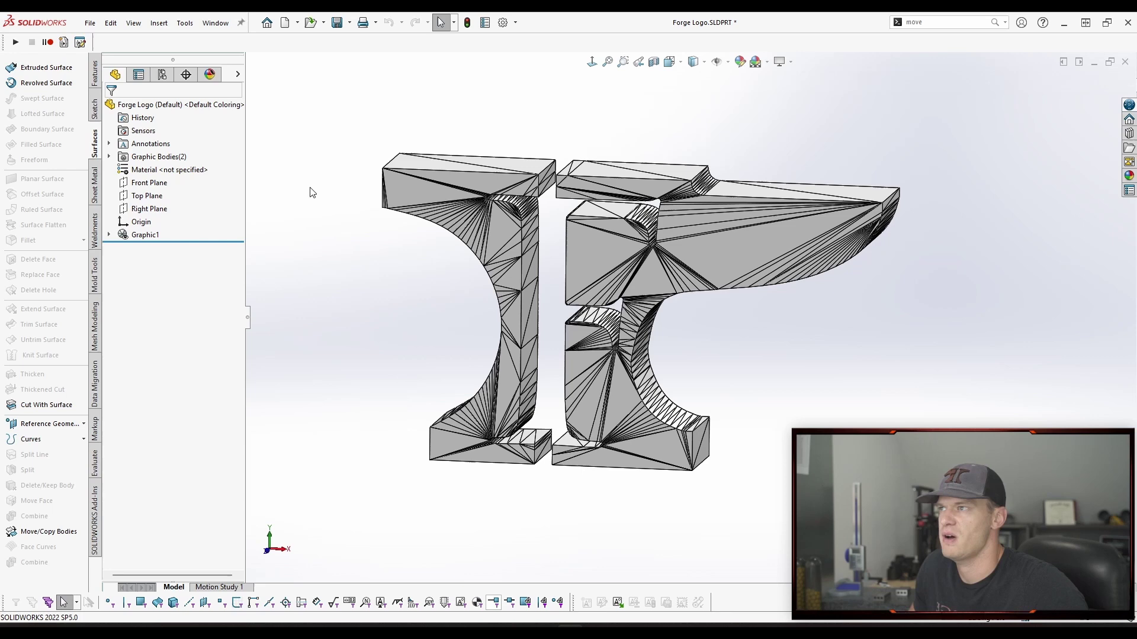
click(145, 234)
click(342, 290)
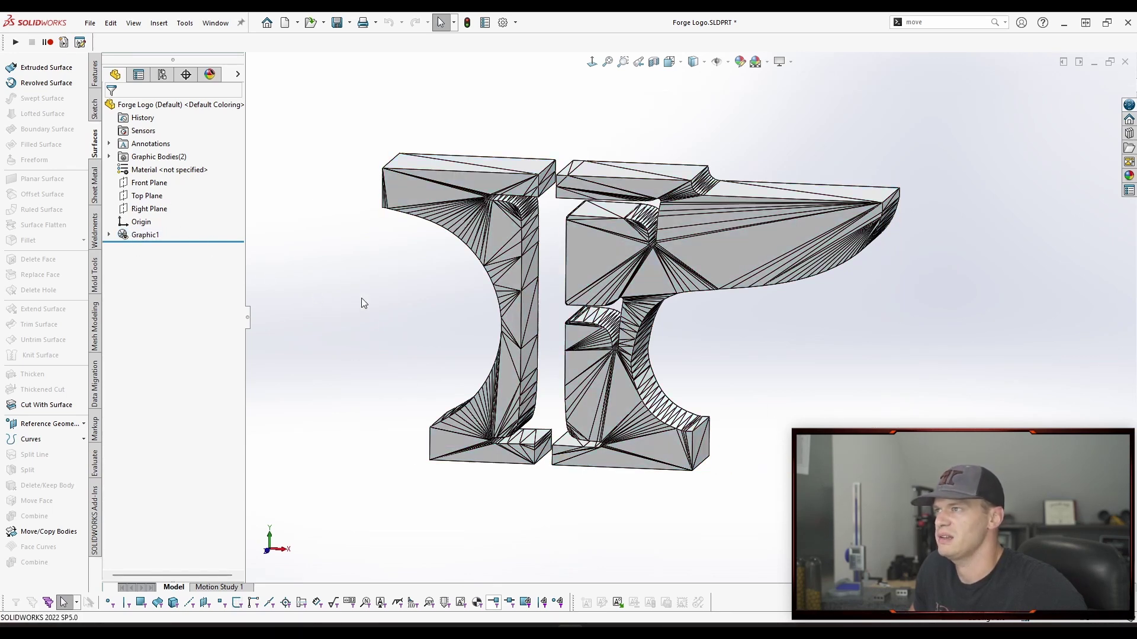
key(ctrl+1)
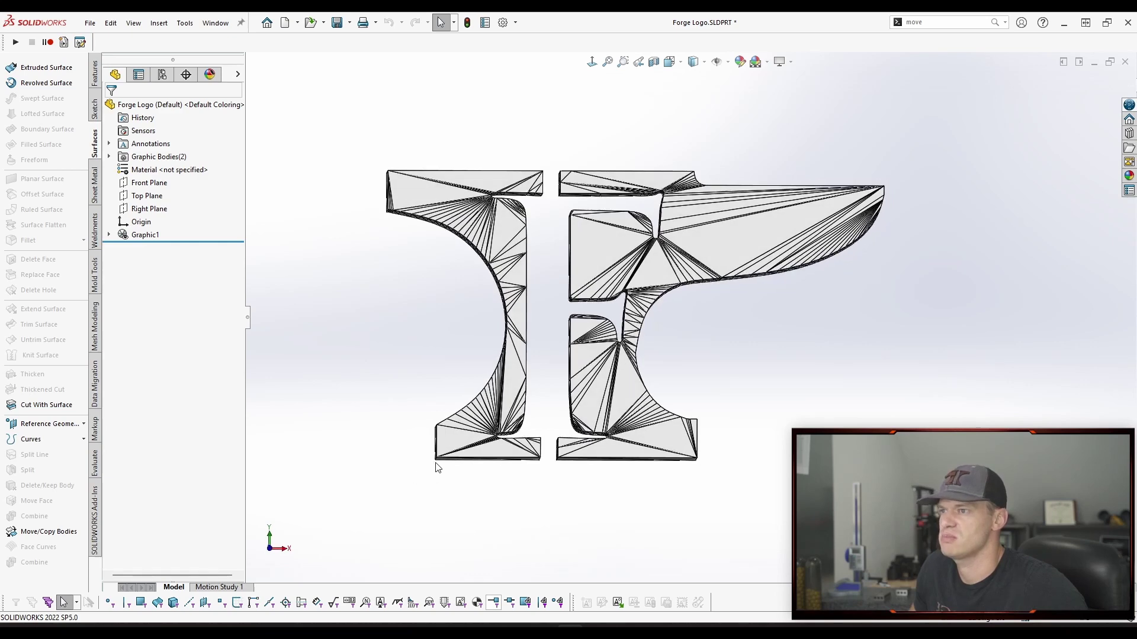
middle_drag(437, 468, 445, 463)
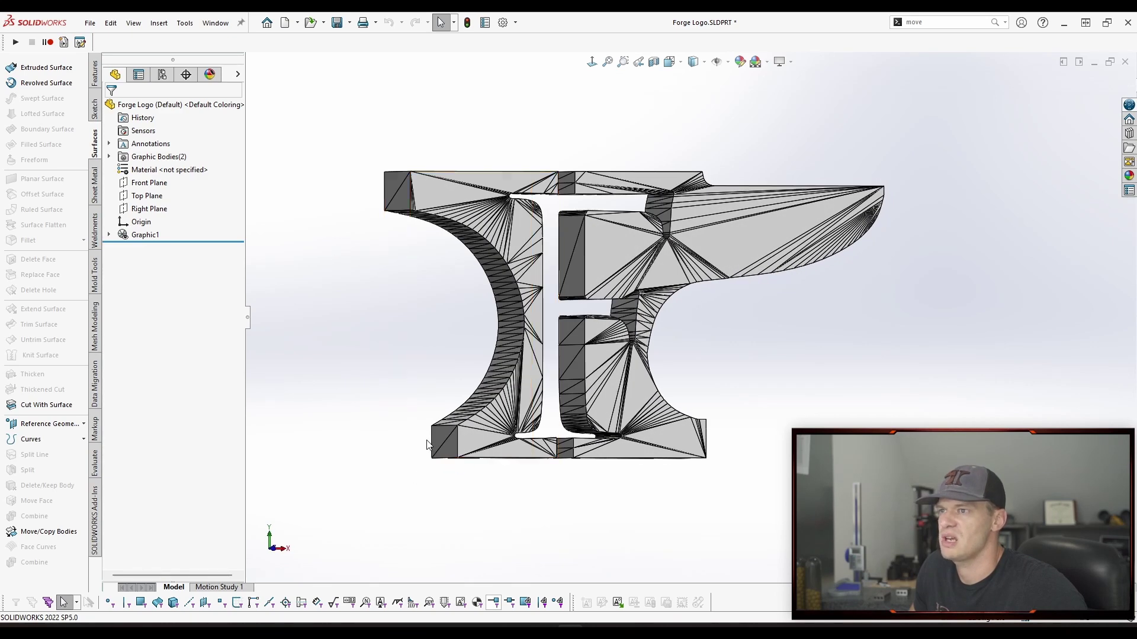
click(146, 211)
middle_drag(498, 286, 441, 329)
click(358, 186)
click(148, 183)
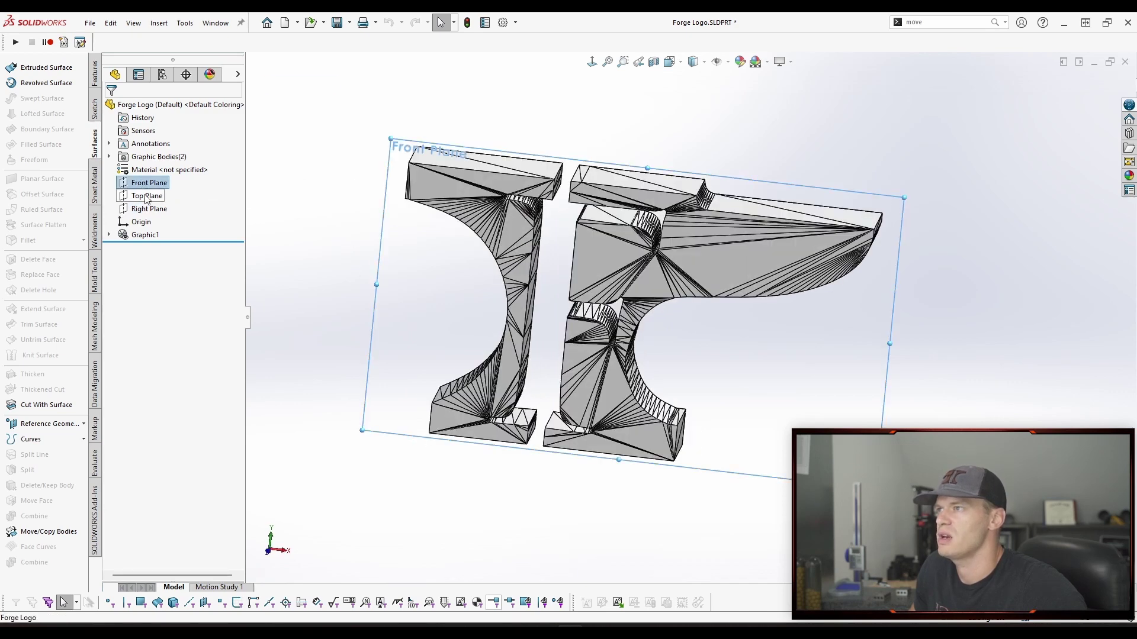
ctrl+click(145, 196)
ctrl+click(150, 209)
key(ctrl+7)
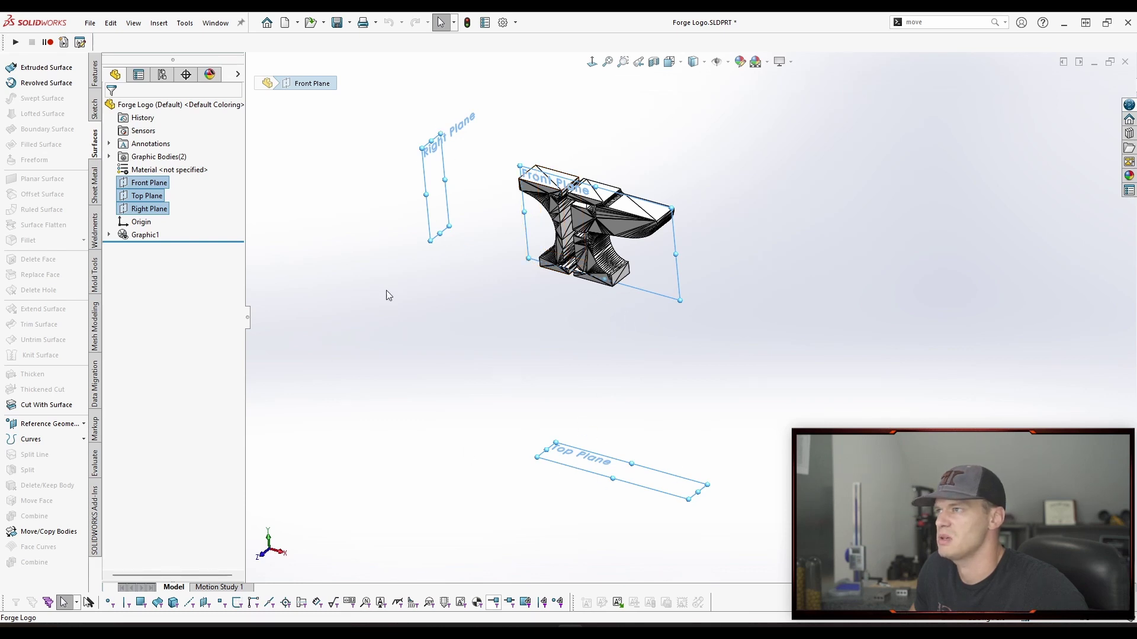
click(203, 146)
click(361, 247)
key(ctrl+1)
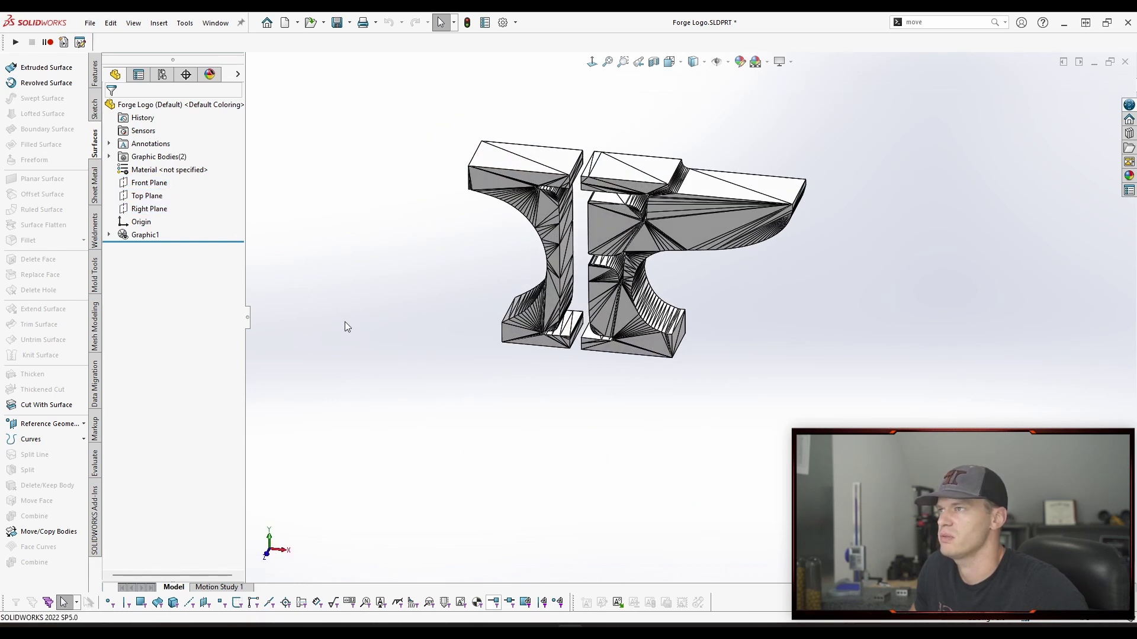
Step: Start a new sketch on the Front Plane of the Forge Logo part
scroll(448, 318, up, 1)
middle_drag(447, 317, 449, 300)
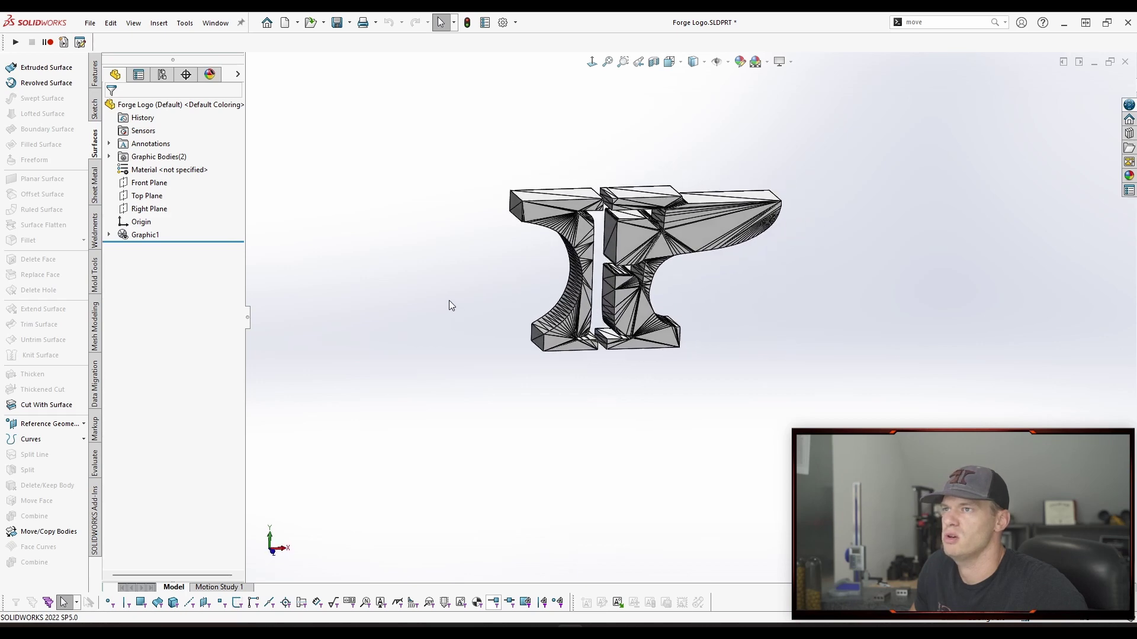
click(145, 184)
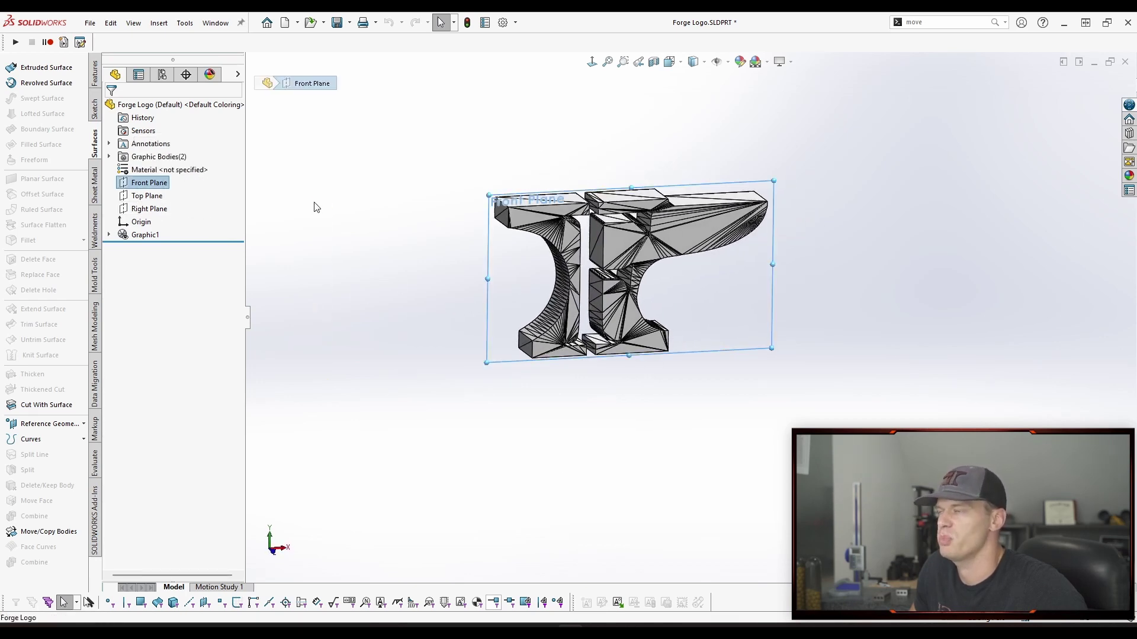
right_click(131, 187)
click(144, 173)
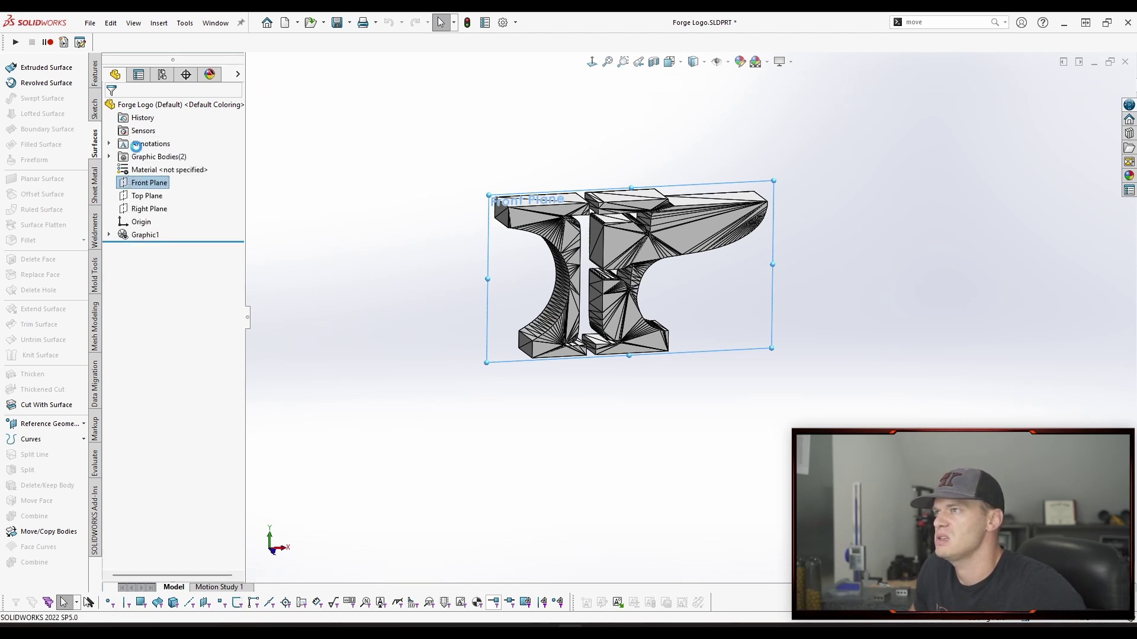
click(506, 535)
Step: Sketch a horizontal line about 173 long from the anvil base's lower-left corner along its bottom edge
key(s)
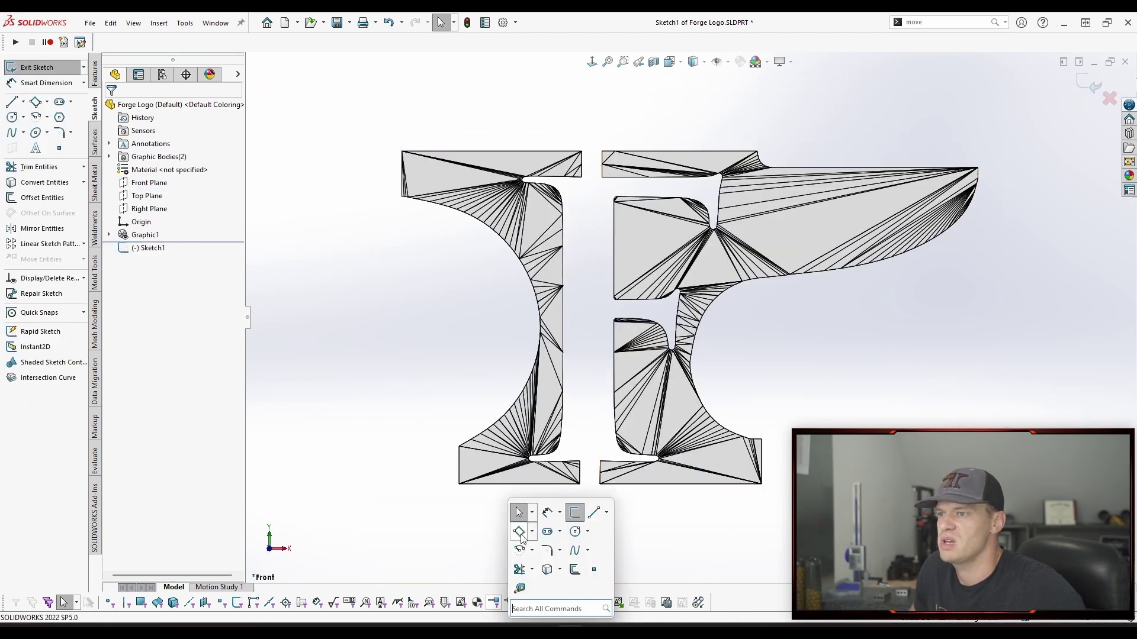
key(l)
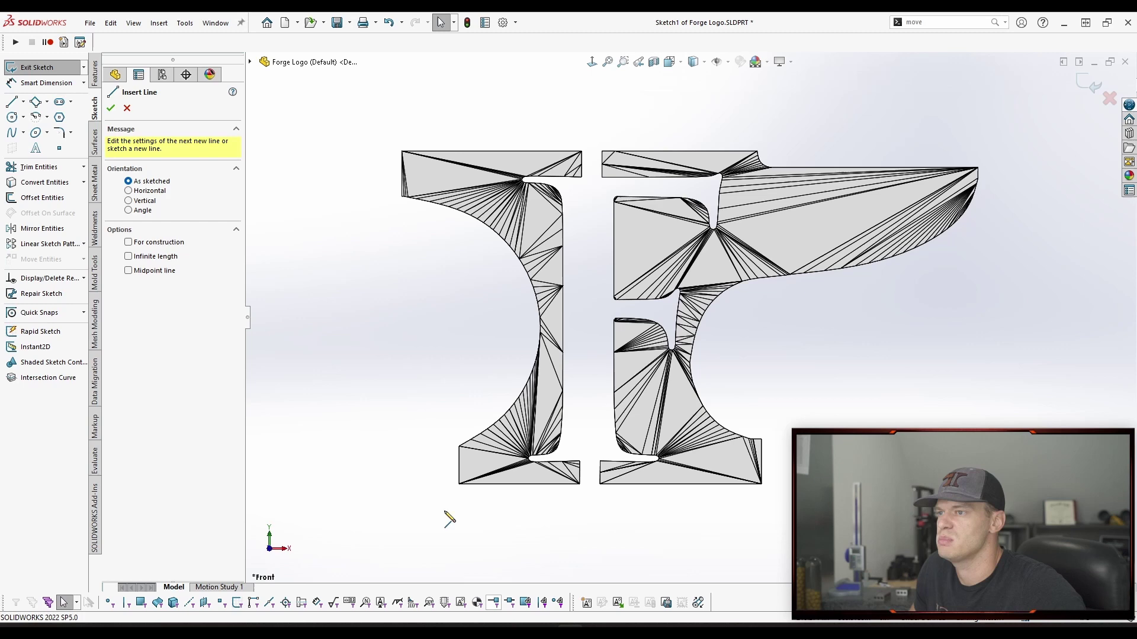
scroll(463, 501, down, 10)
scroll(466, 505, down, 8)
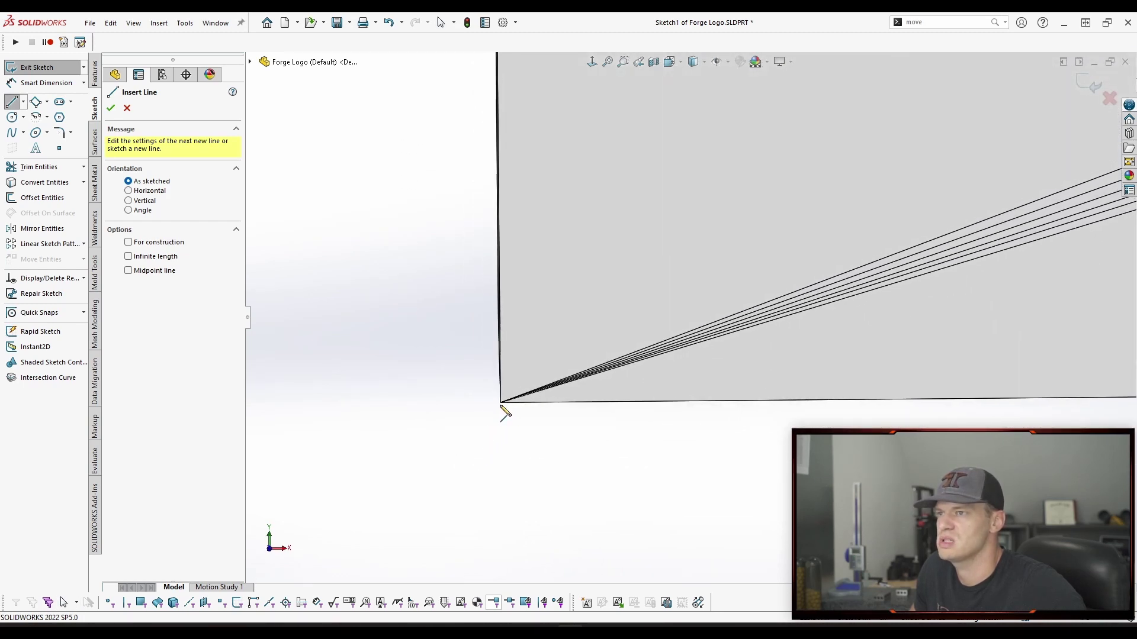
click(502, 405)
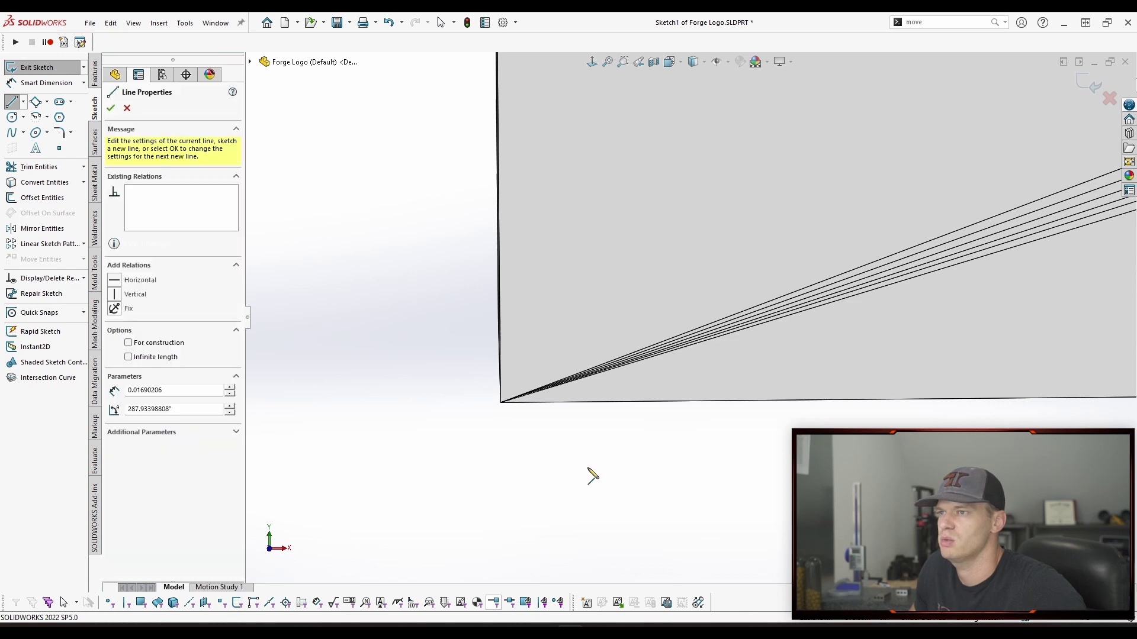
scroll(593, 474, up, 5)
scroll(593, 472, up, 5)
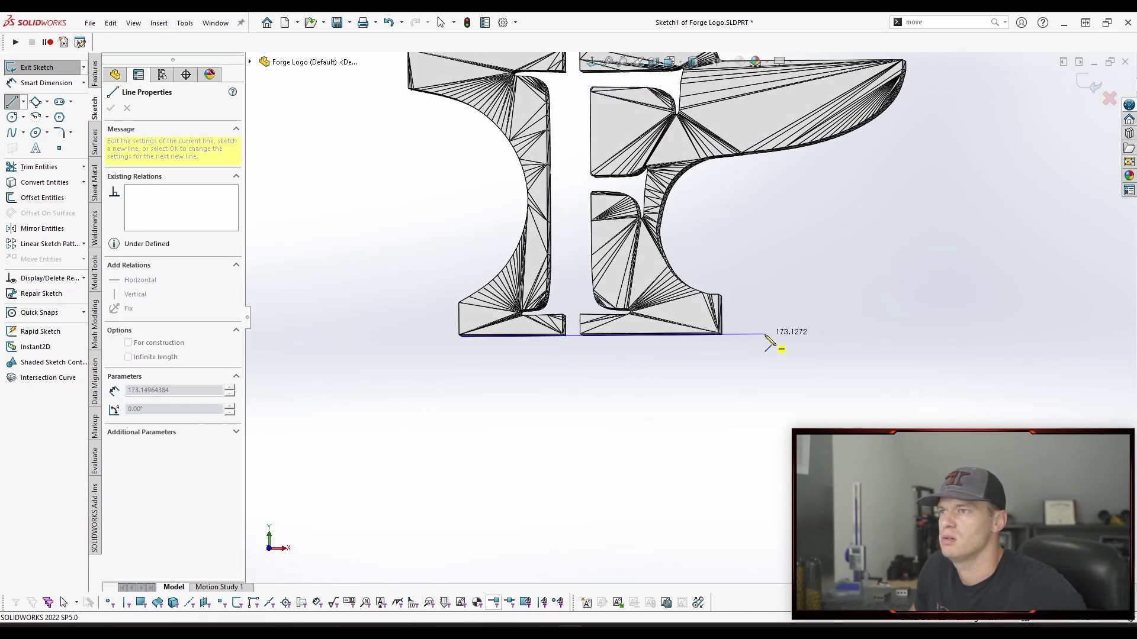
click(767, 335)
key(Escape)
key(Escape)
scroll(545, 249, up, 2)
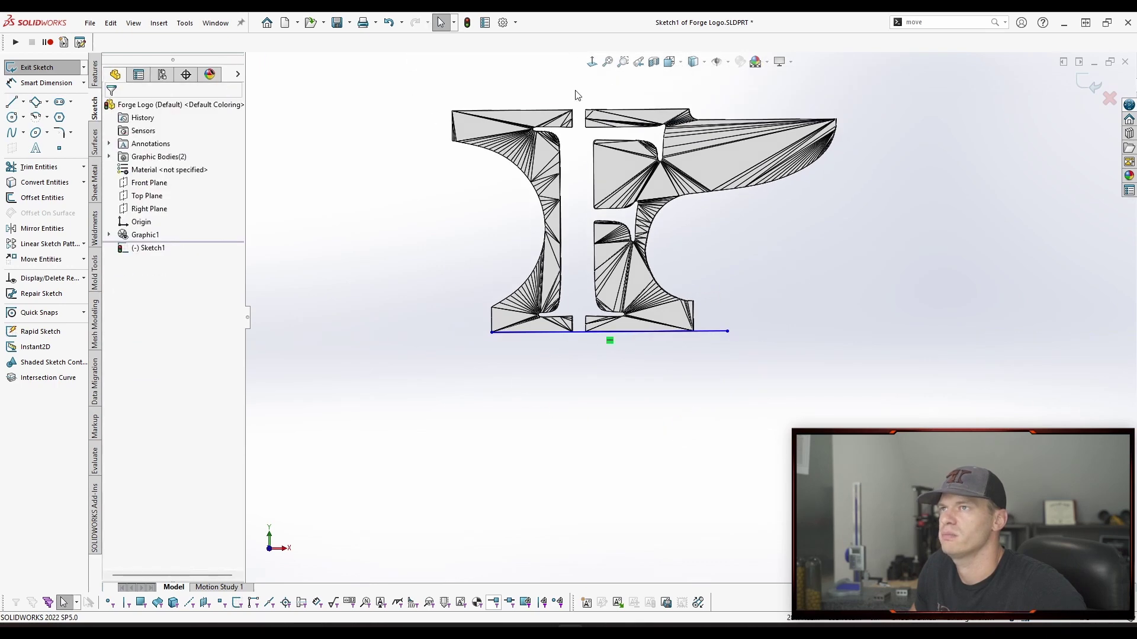
Step: View the sketch plane straight on and move the line's left endpoint onto the lower-left corner of the anvil base
click(592, 63)
scroll(657, 417, down, 15)
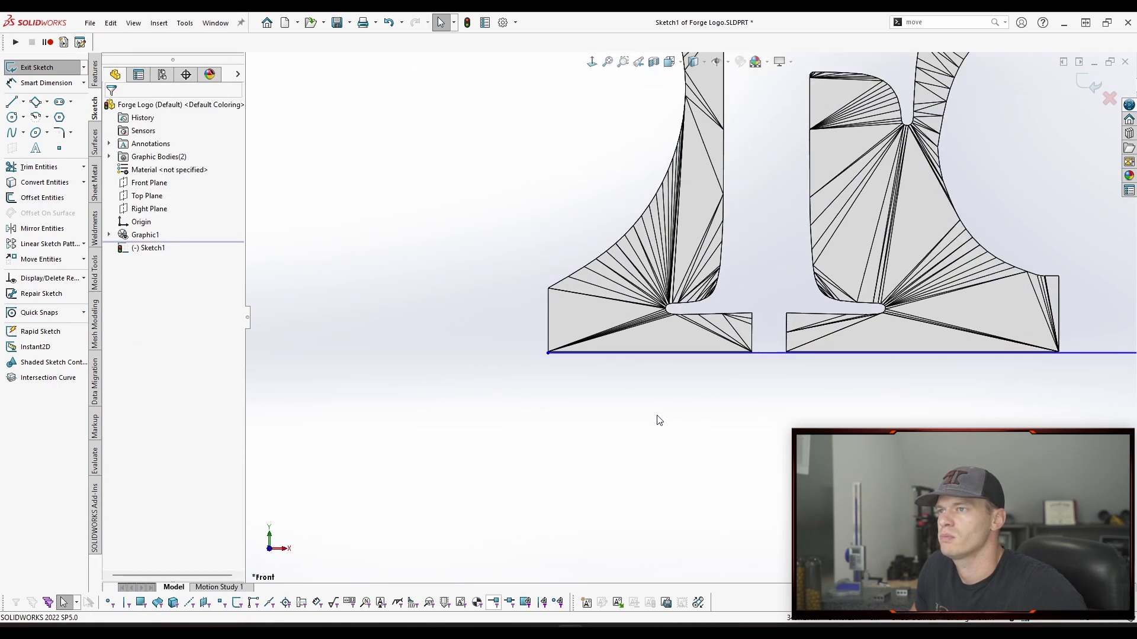
scroll(657, 416, down, 3)
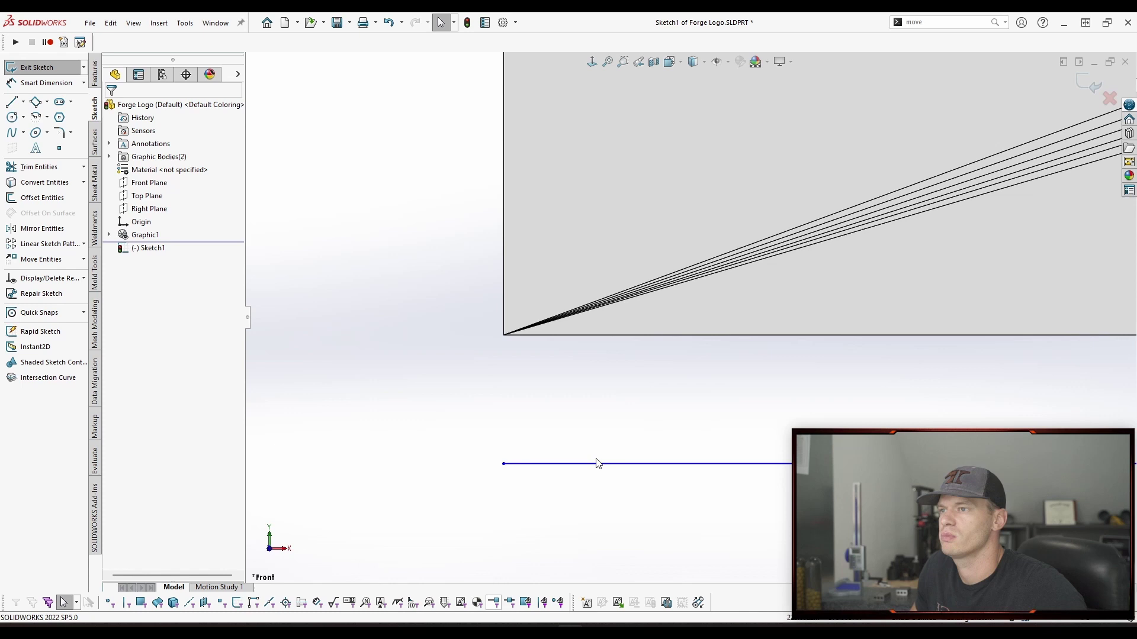
drag(507, 395, 505, 337)
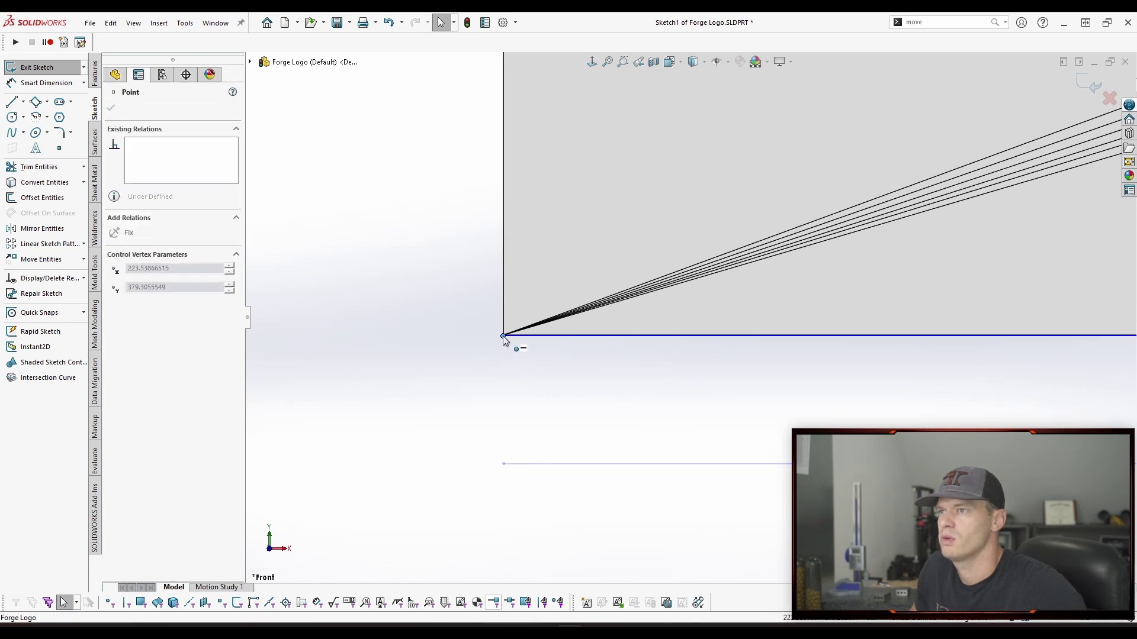
click(491, 399)
scroll(490, 399, up, 3)
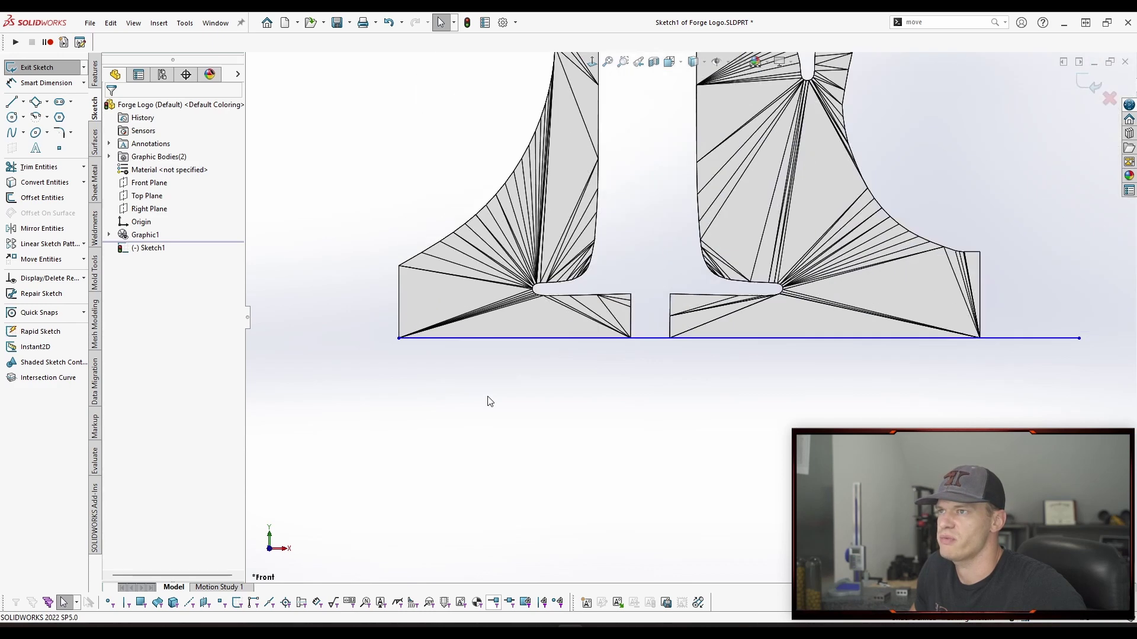
scroll(490, 401, up, 3)
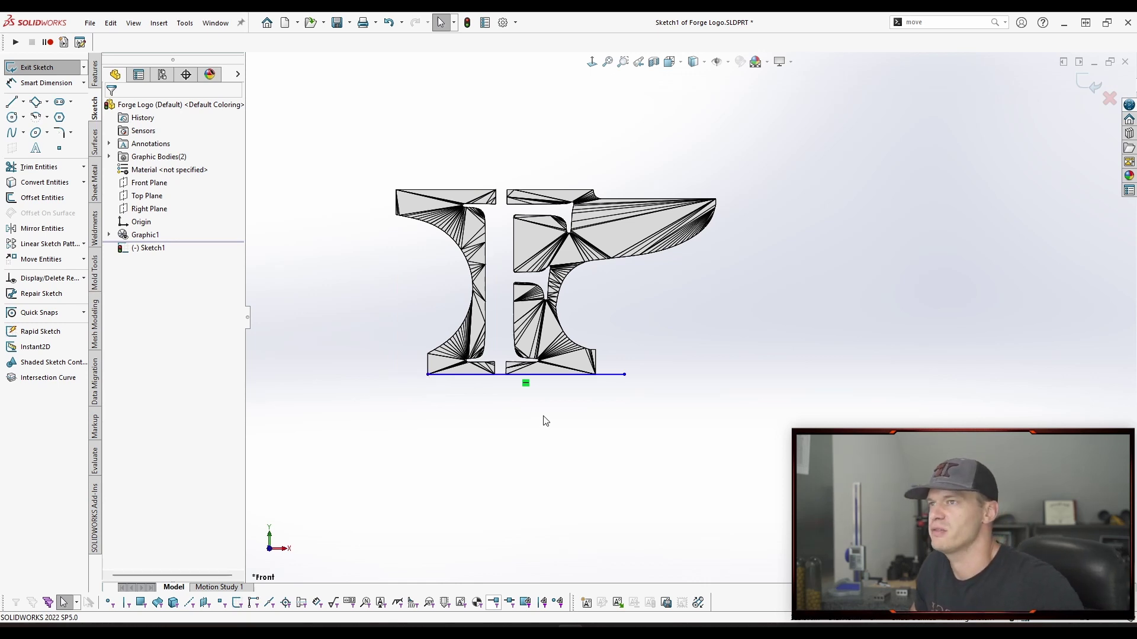
scroll(738, 452, down, 3)
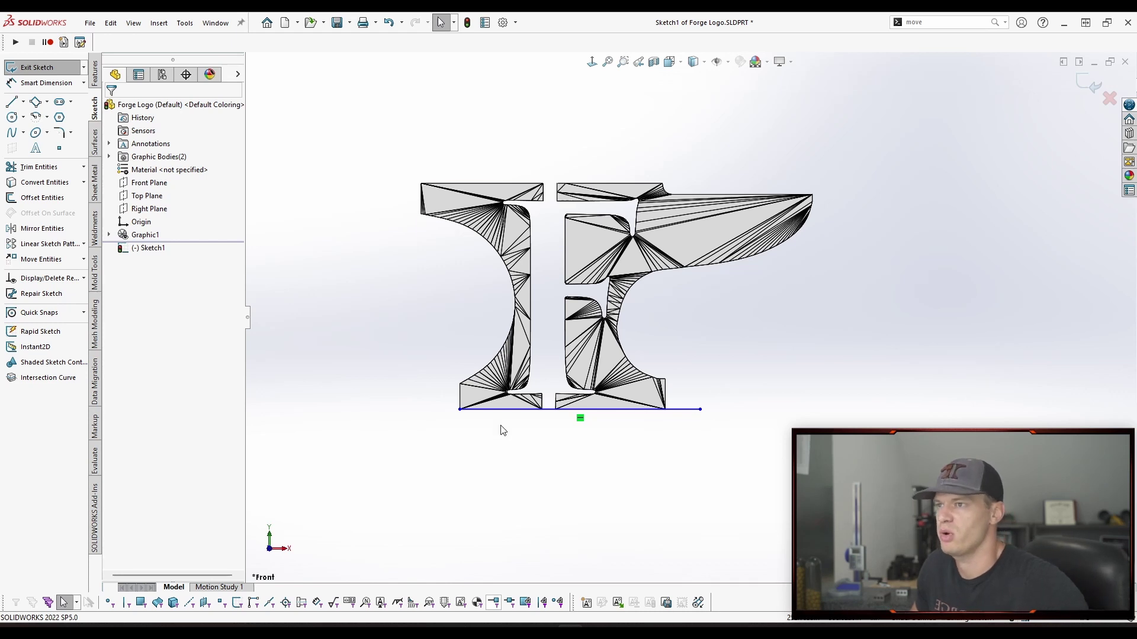
Step: Exit the sketch and examine the reference line against the anvil's mesh bodies
key(ctrl+b)
middle_drag(752, 362, 688, 429)
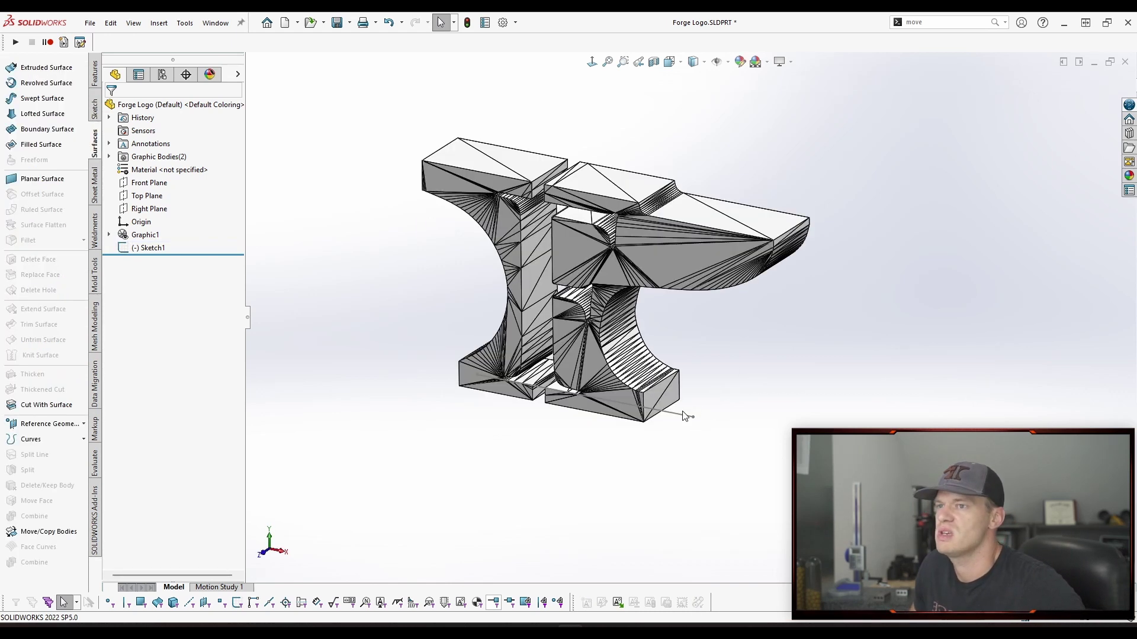
click(683, 416)
click(467, 478)
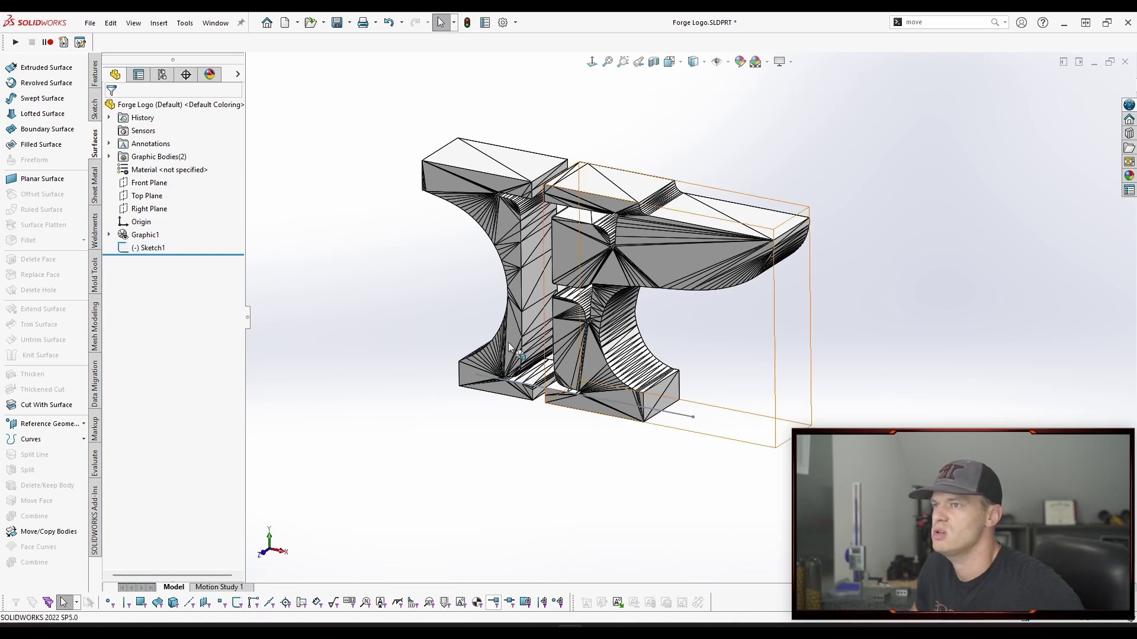
scroll(876, 321, down, 4)
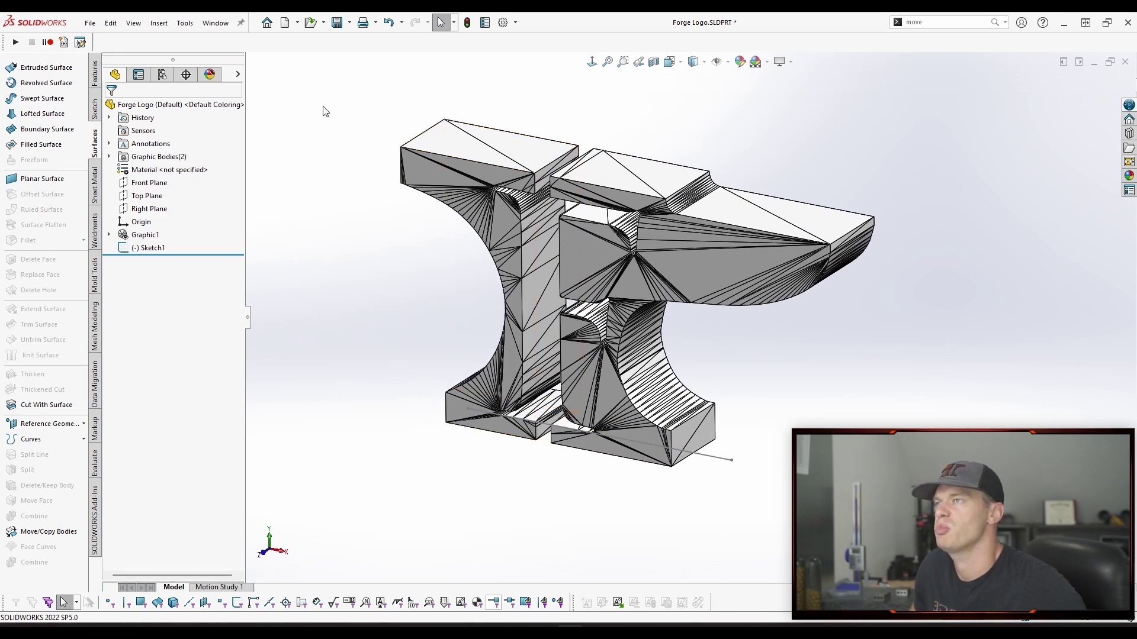
Step: Make a new assembly from the Forge Logo part and place the part in it
click(298, 24)
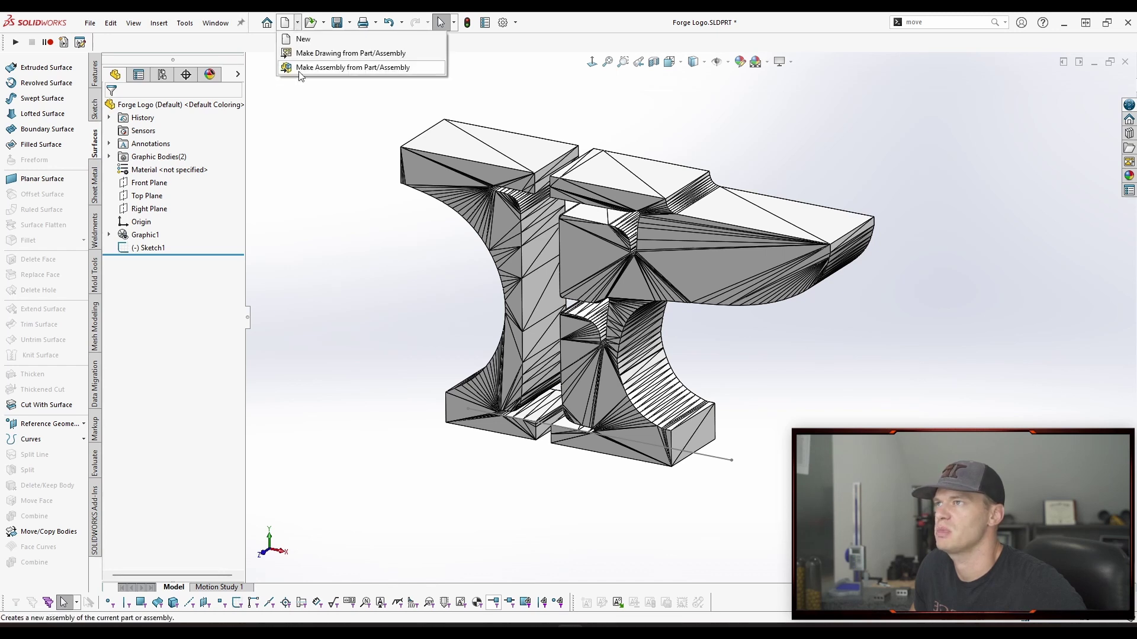
click(299, 70)
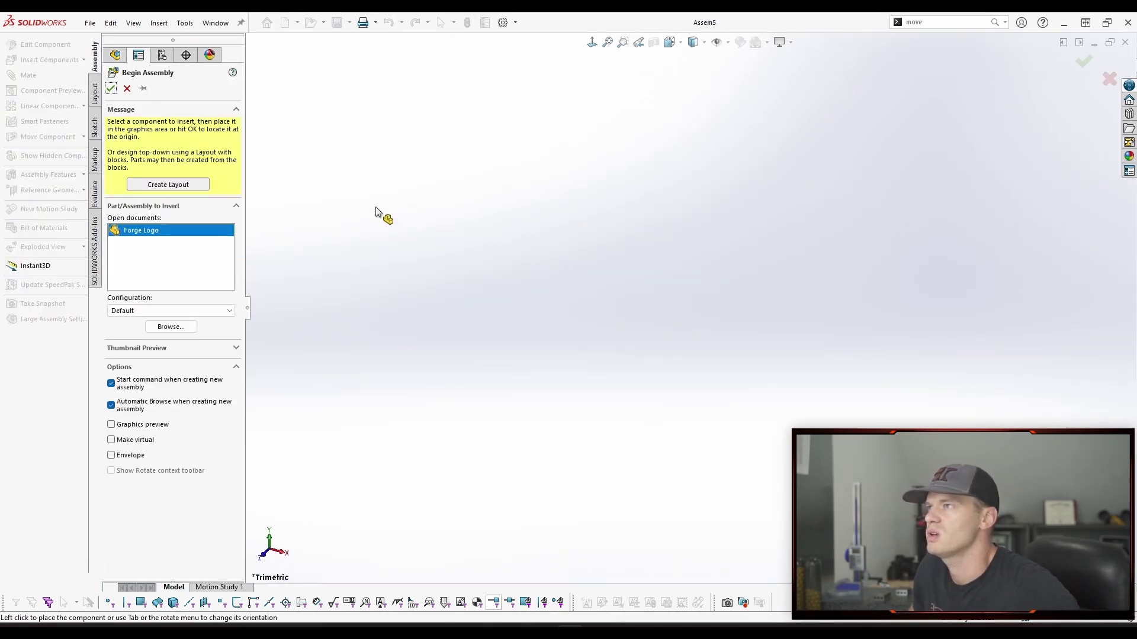
click(424, 221)
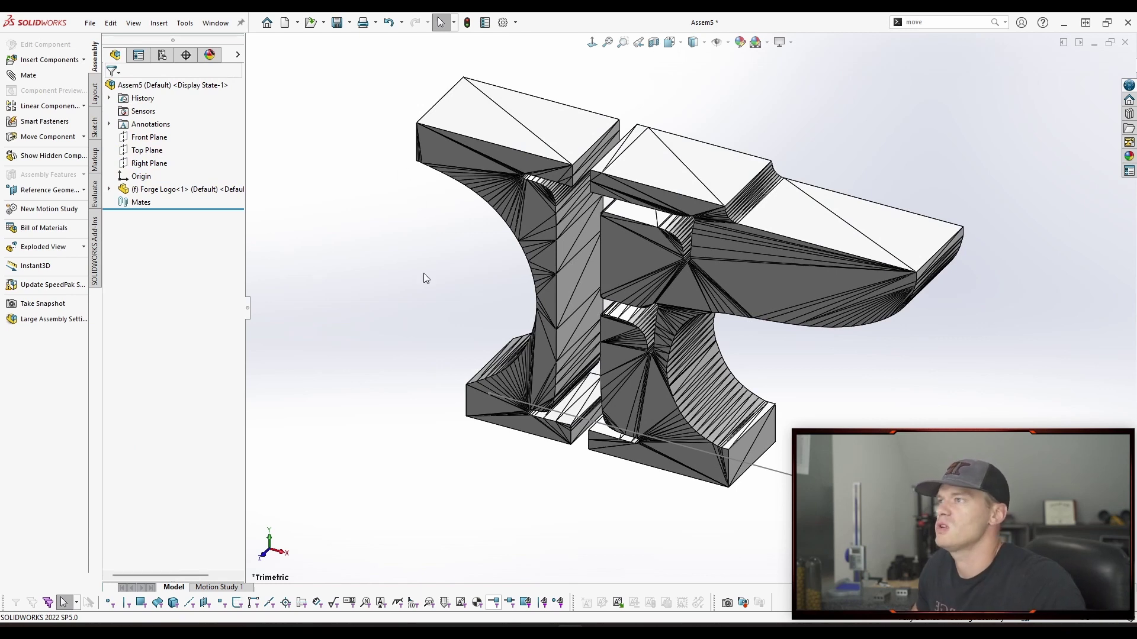
Step: Examine where the assembly's Front, Top and Right planes lie relative to the inserted logo component
click(149, 136)
ctrl+click(147, 150)
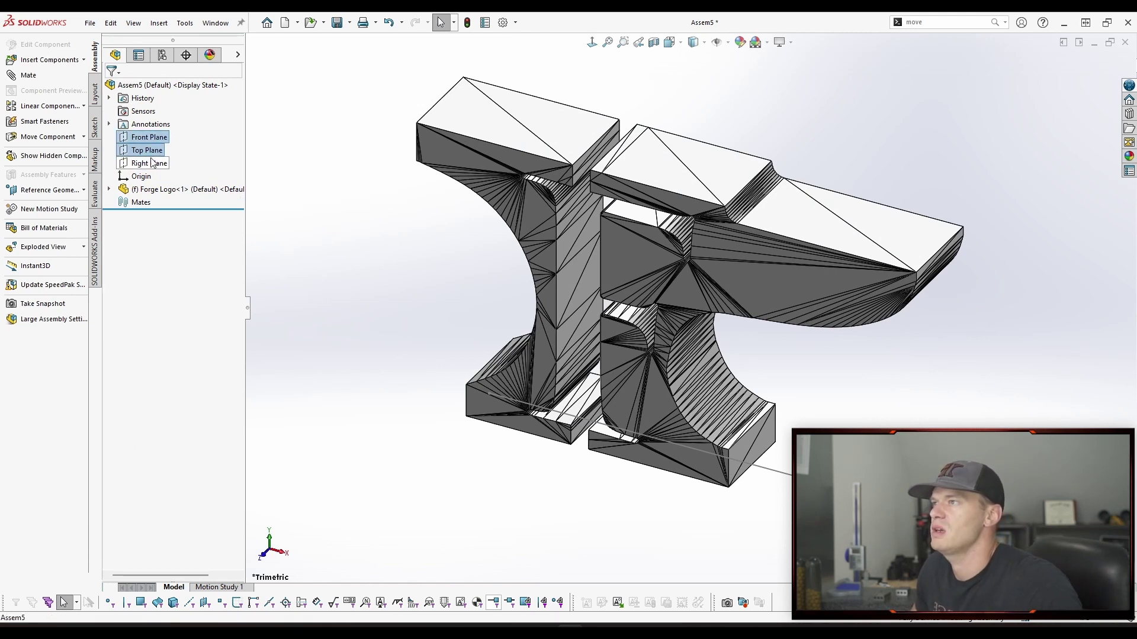
key(f)
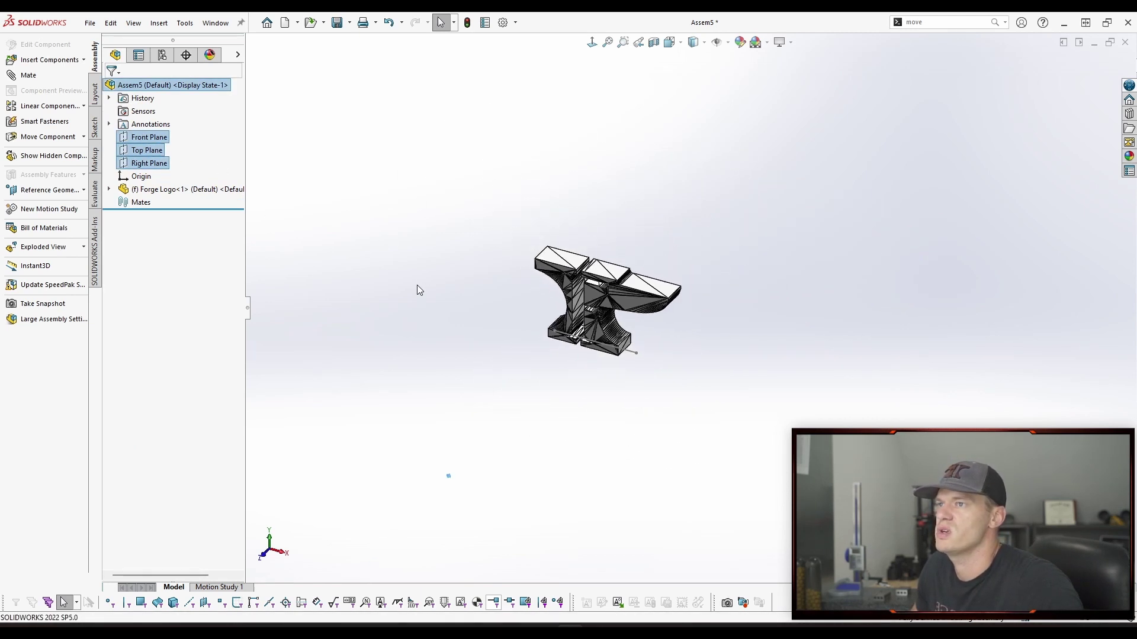
scroll(441, 285, down, 6)
scroll(708, 336, up, 2)
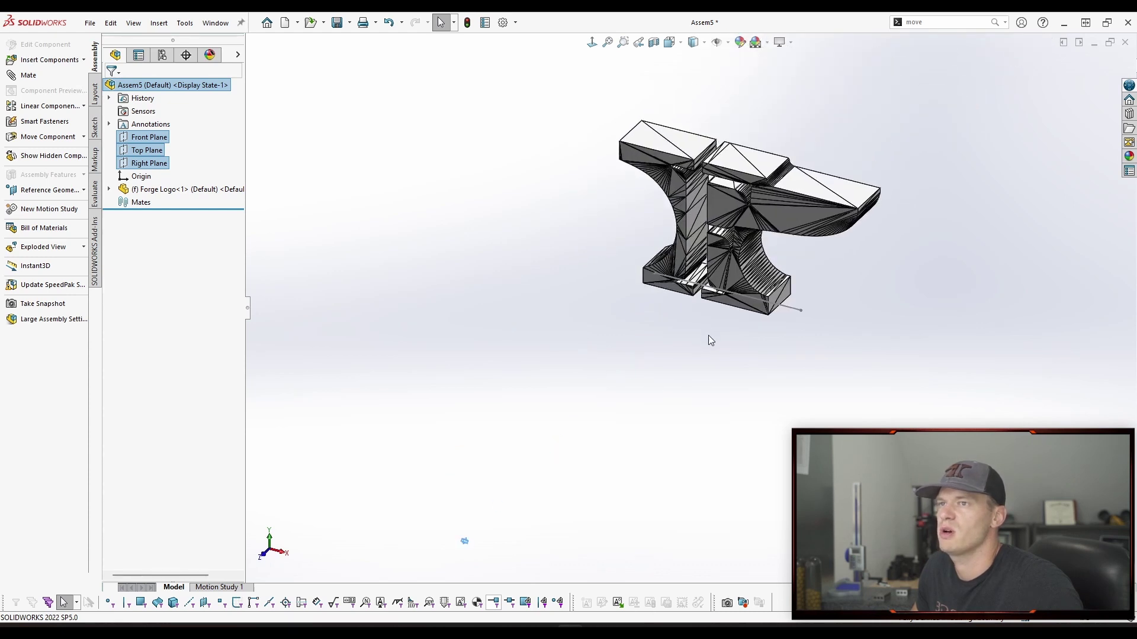
scroll(705, 339, up, 1)
key(Escape)
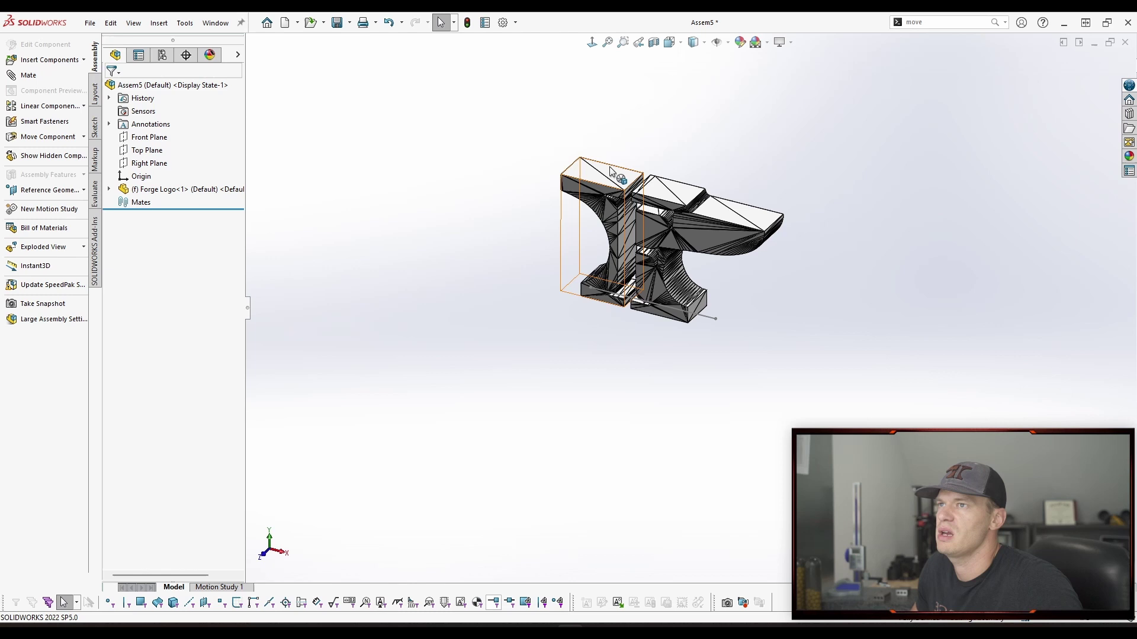
Step: Float the fixed Forge Logo component and select the assembly's Right Plane
right_click(183, 195)
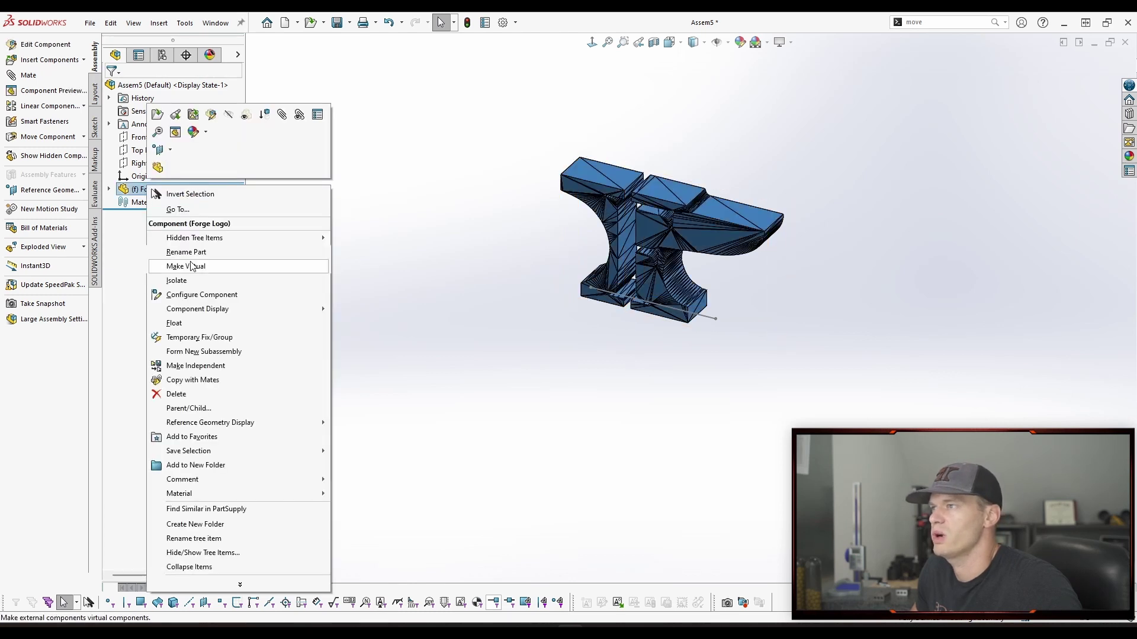
click(174, 322)
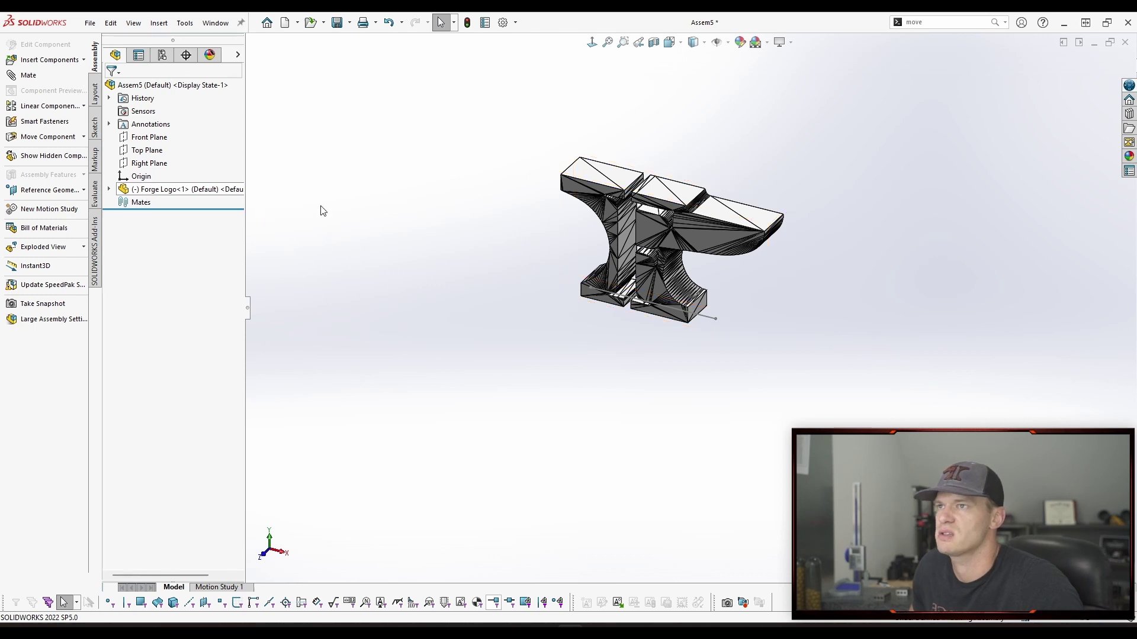
click(148, 165)
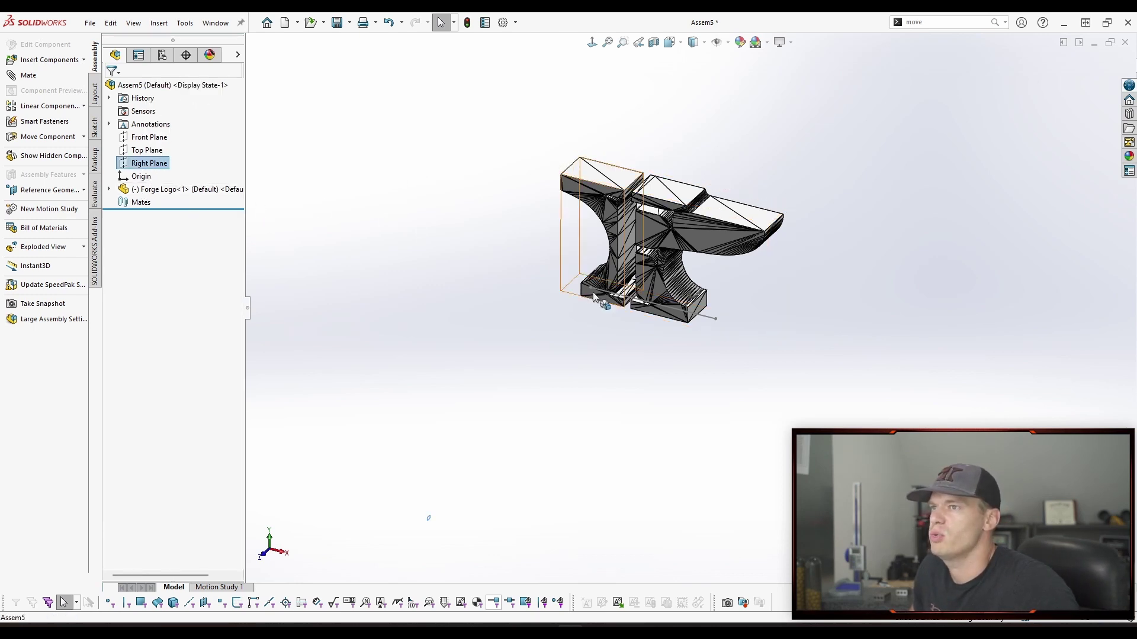
Step: Mate the reference line's start point coincident with the assembly's Right Plane and the line itself coincident with the Top Plane
ctrl+click(593, 291)
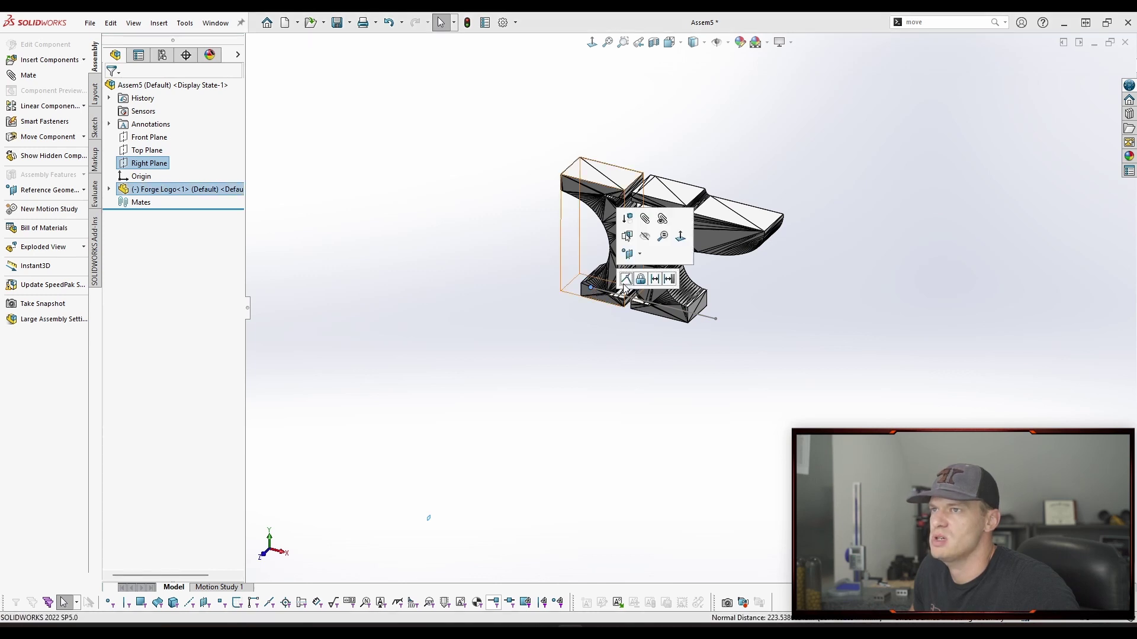
click(626, 279)
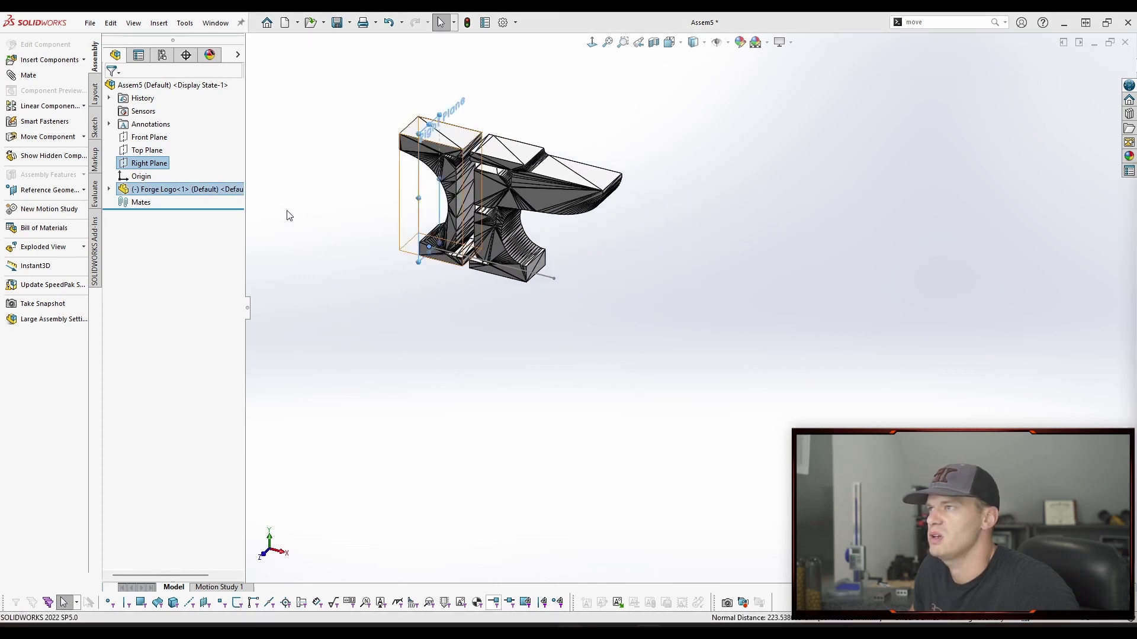
click(473, 260)
ctrl+click(148, 155)
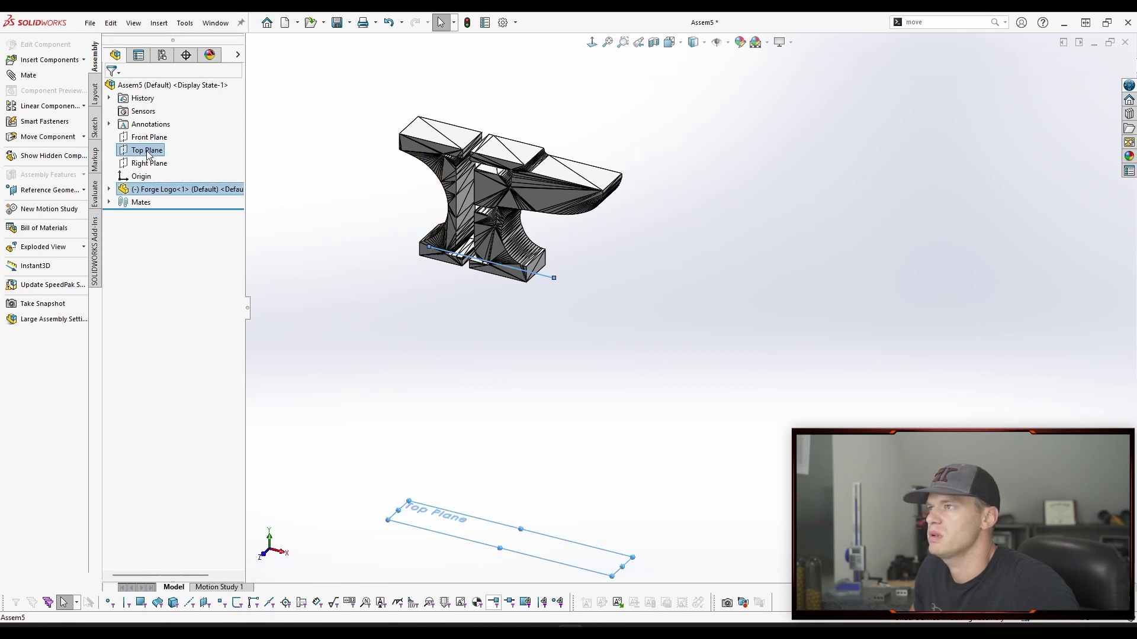
click(156, 161)
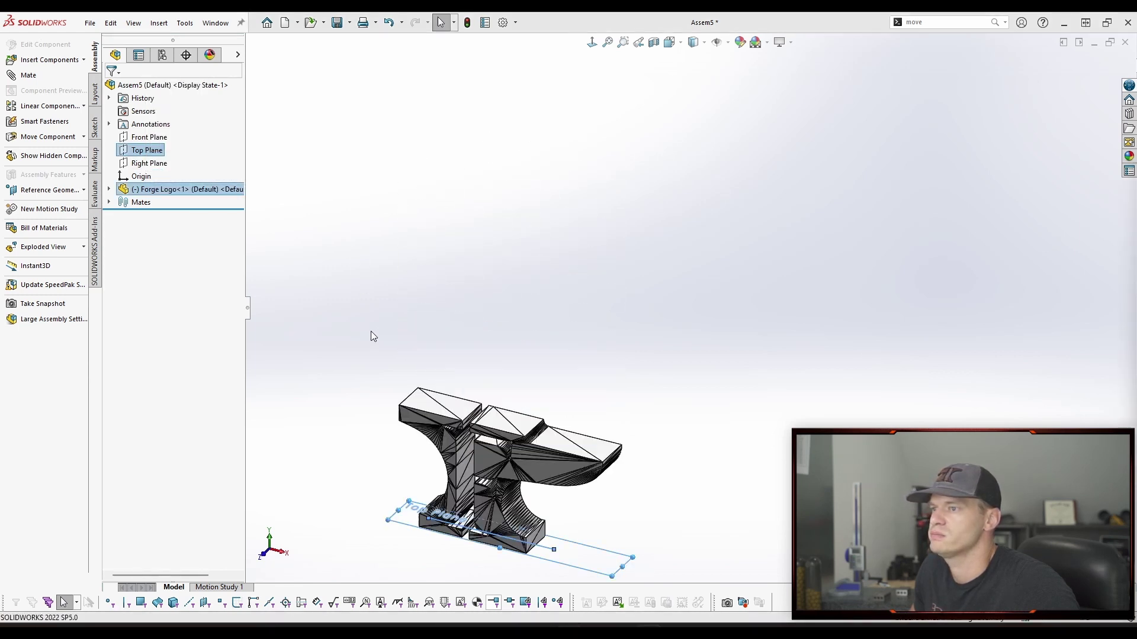
click(464, 243)
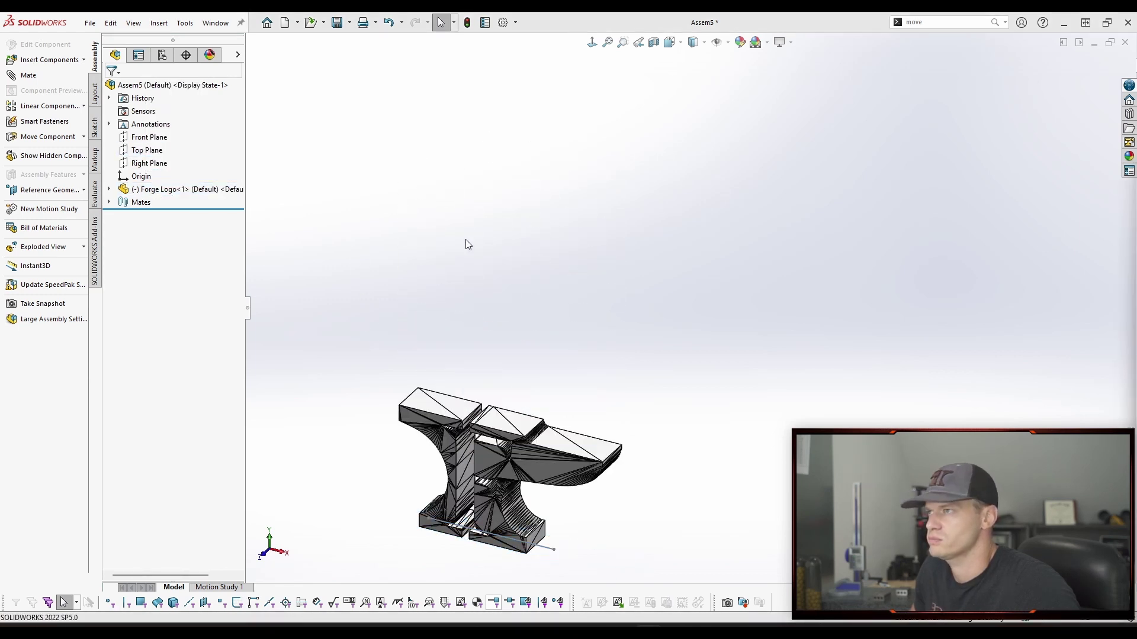
Step: Mate the Forge Logo part's Front Plane coincident with the assembly's Front Plane
click(148, 137)
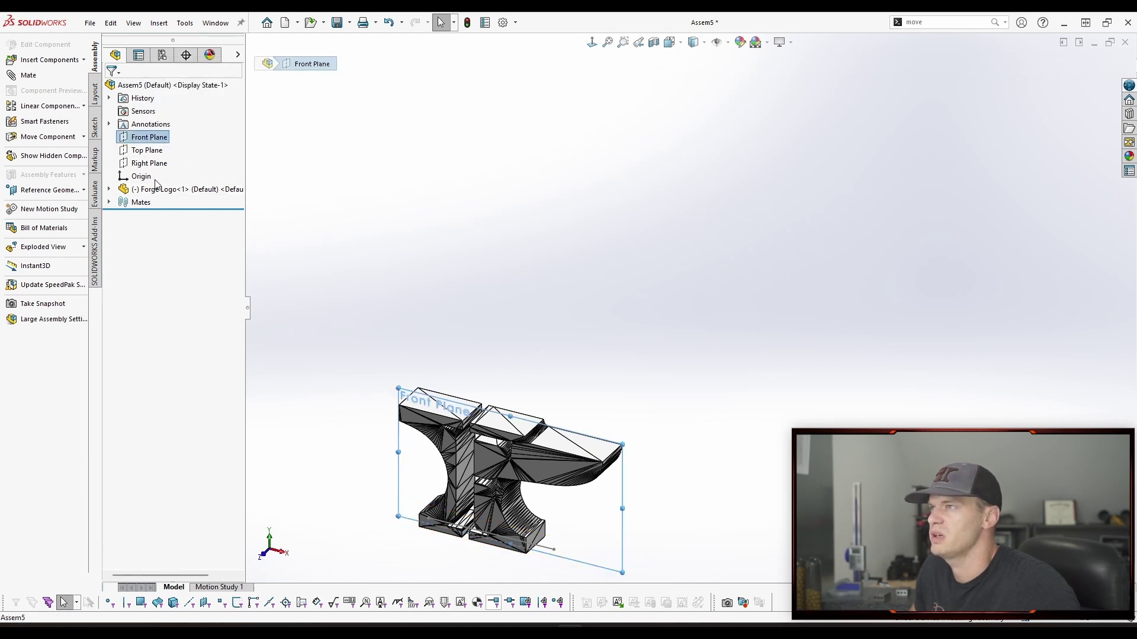
click(109, 189)
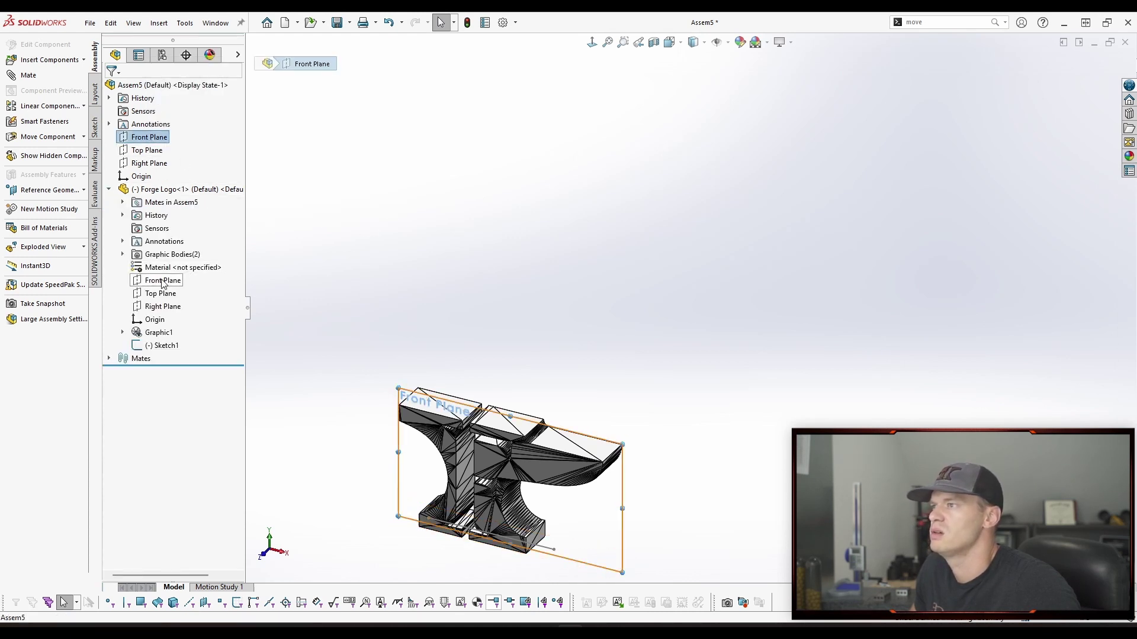
ctrl+click(162, 282)
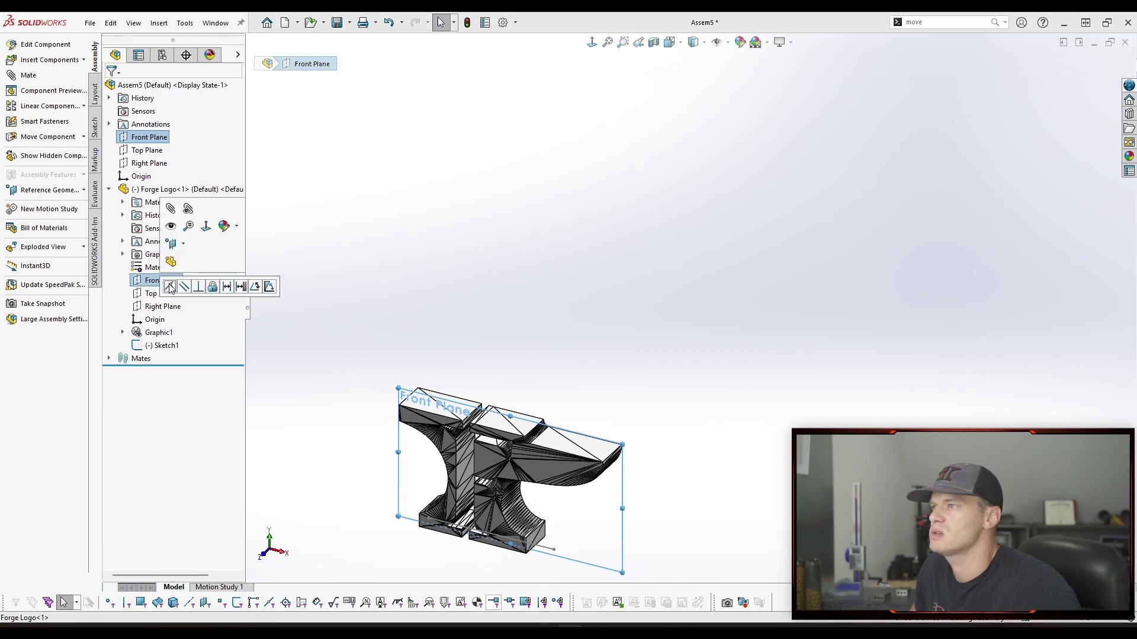
click(170, 287)
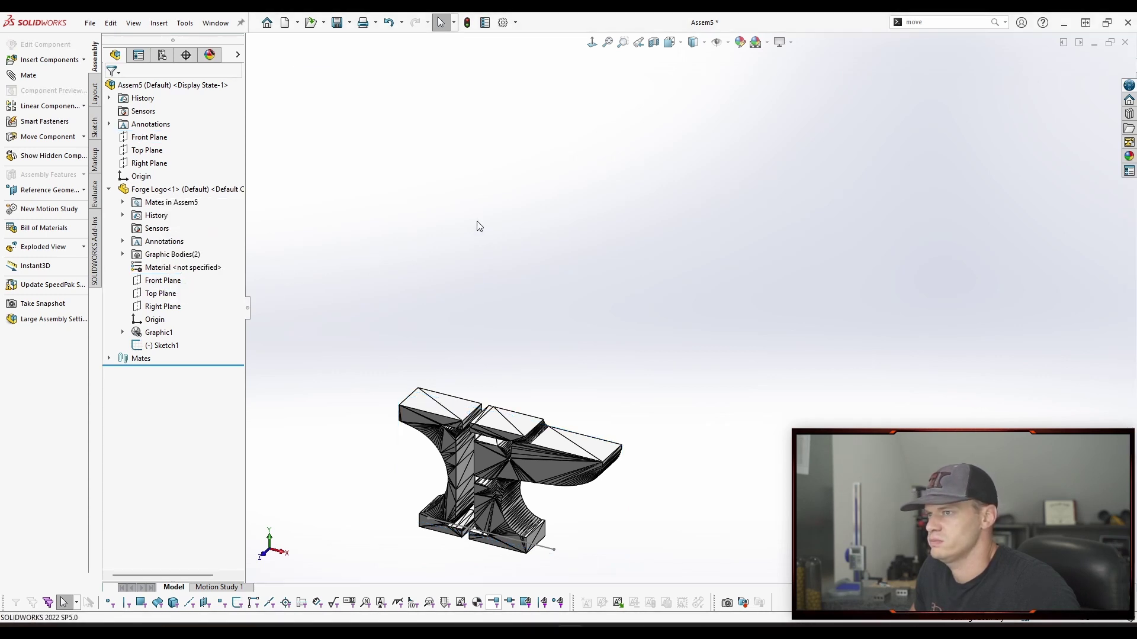
Step: Test whether the mated Forge Logo component still moves and examine how the assembly's Front, Top and Right planes align with it
drag(543, 462, 559, 346)
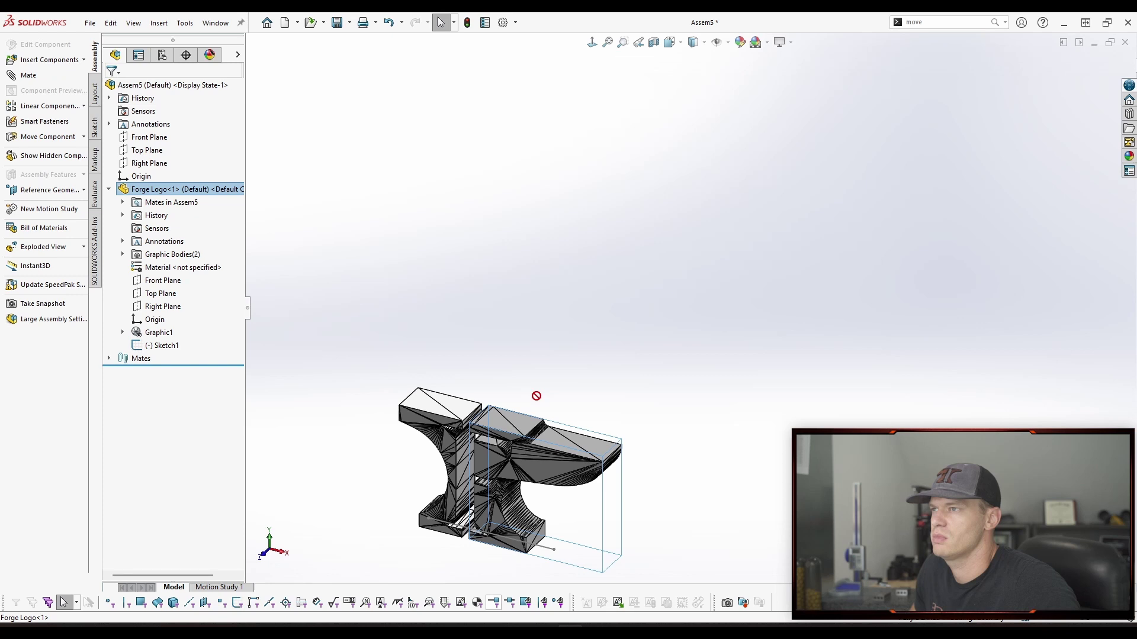
drag(536, 396, 519, 311)
click(408, 208)
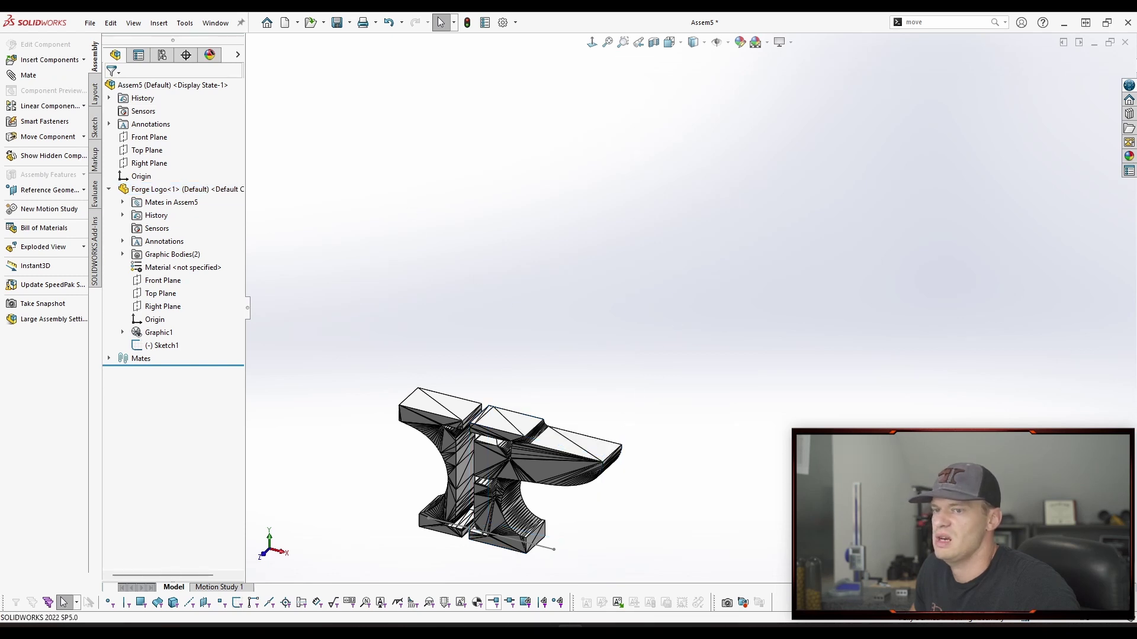
scroll(676, 296, down, 4)
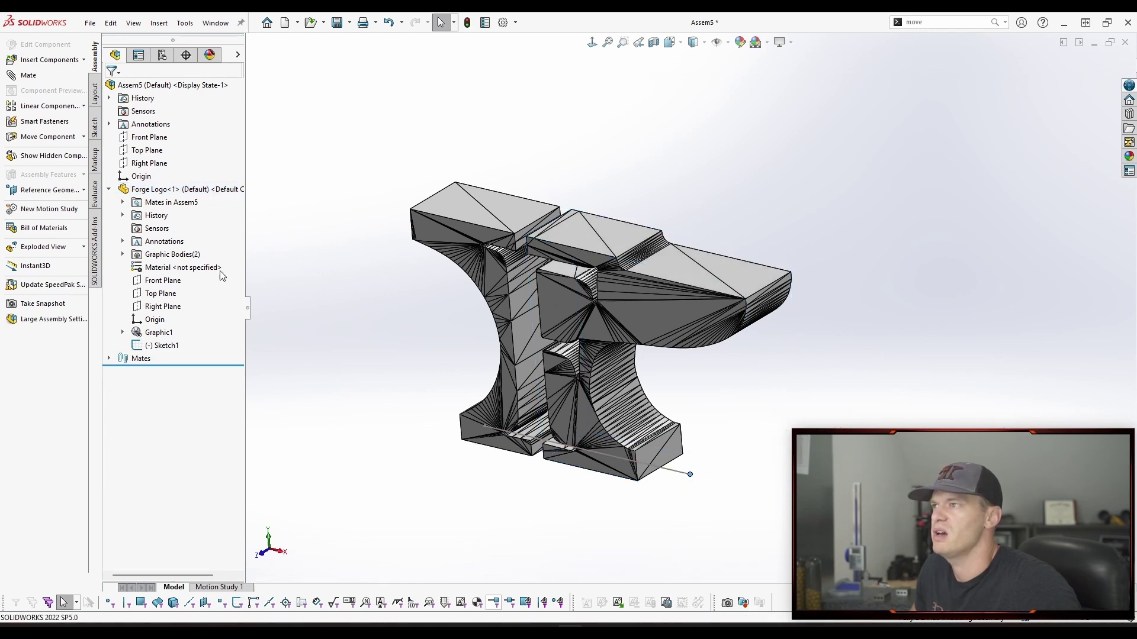
click(148, 163)
ctrl+click(147, 150)
ctrl+click(148, 137)
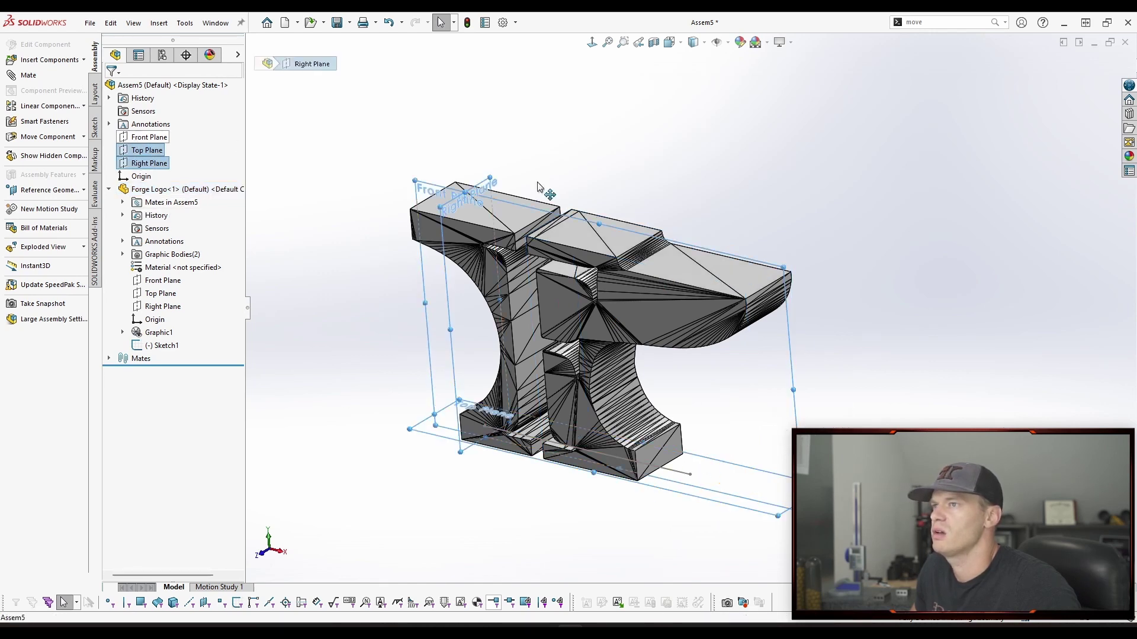
key(ctrl+1)
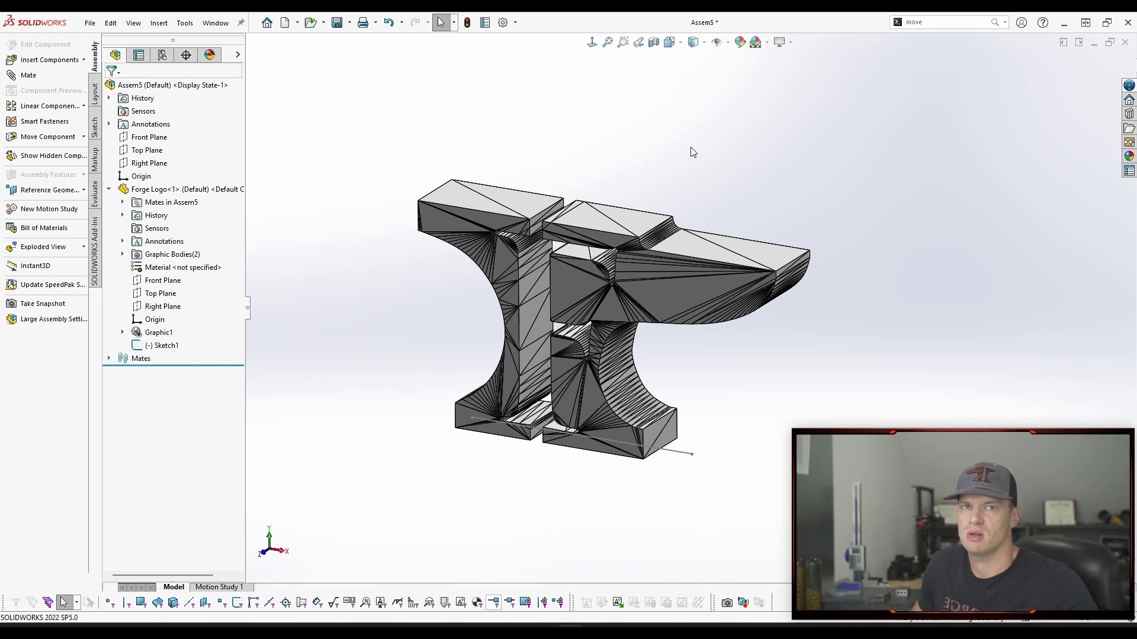
Step: Insert a new in-context part on the assembly's Front Plane and sketch a three-point corner rectangle about 307 by 182 around the logo
click(147, 139)
click(153, 116)
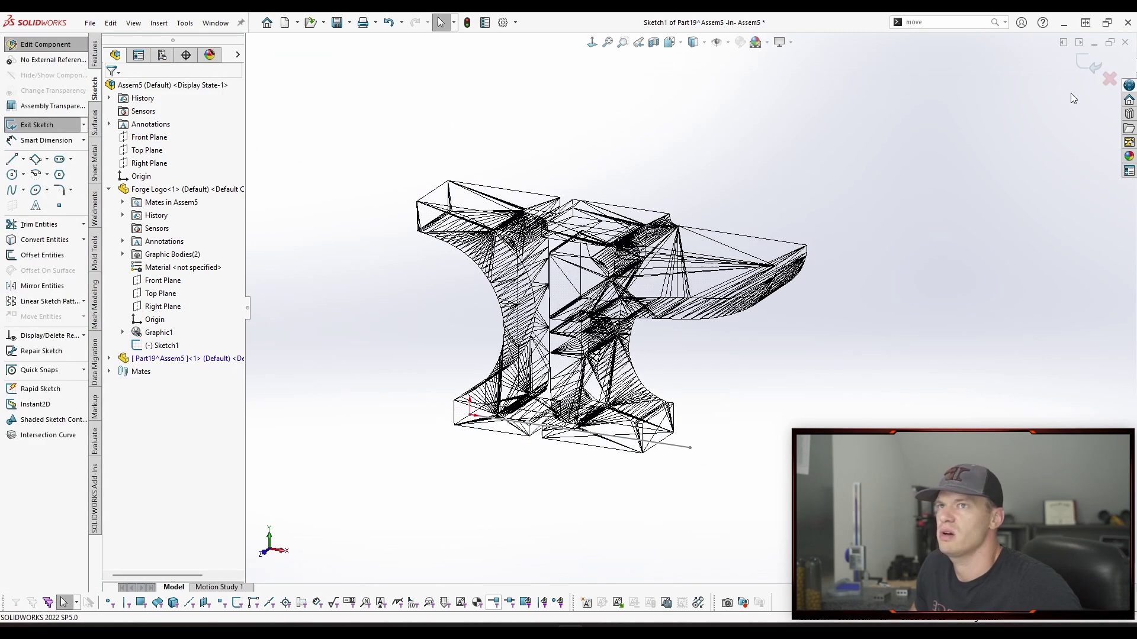
key(s)
click(817, 152)
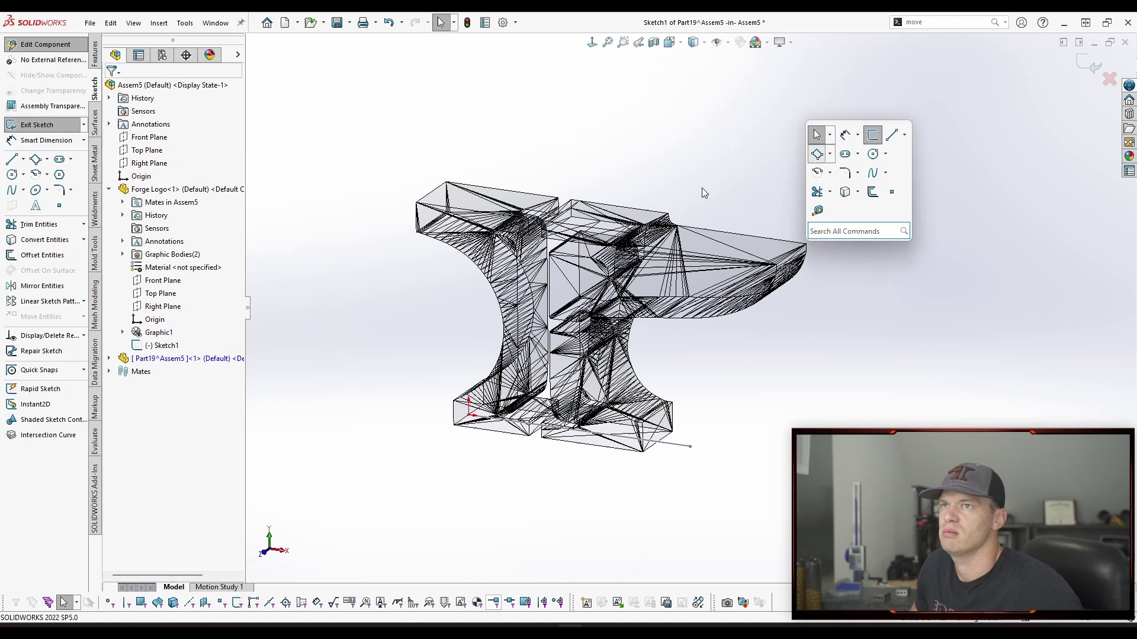
click(418, 199)
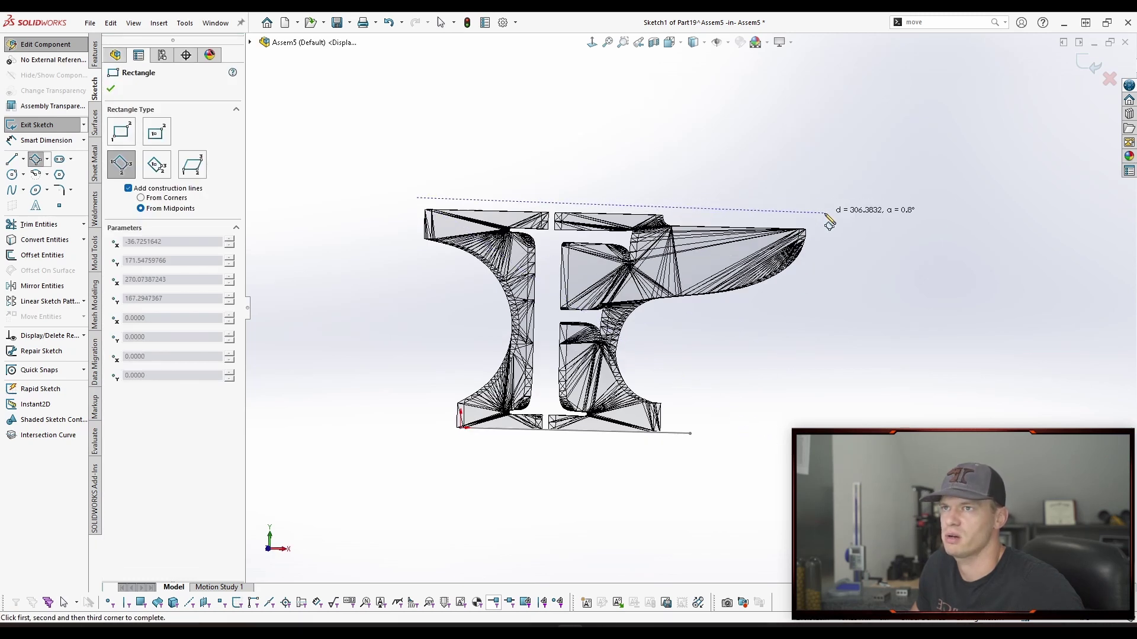
click(827, 208)
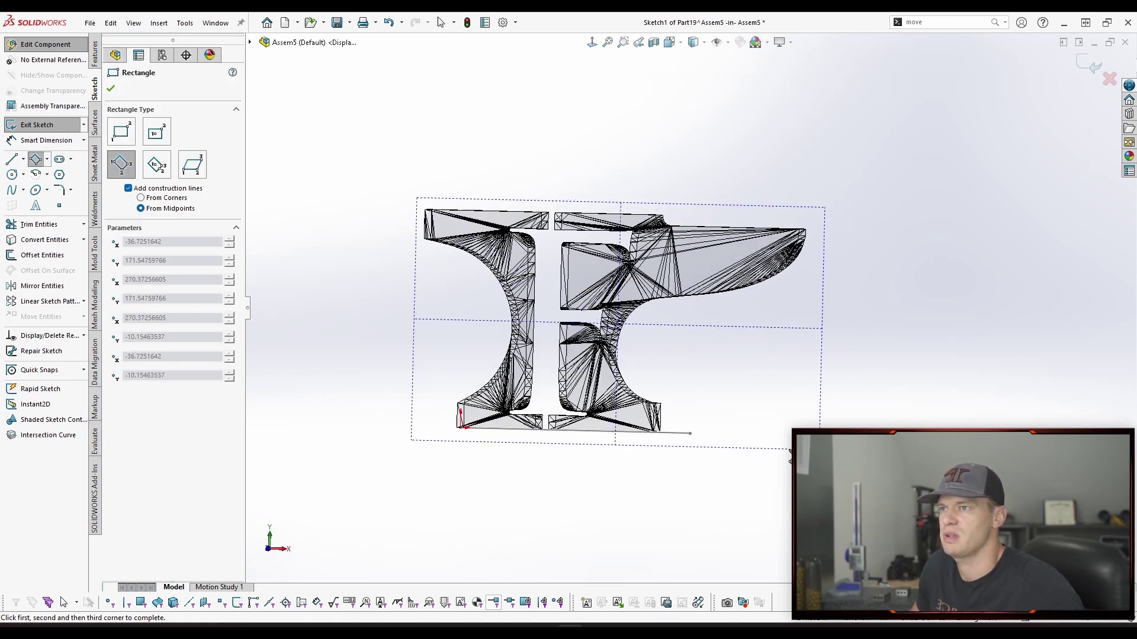
click(820, 449)
Step: Exit the rectangle's sketch and leave the in-context part to return to editing the assembly
click(1084, 66)
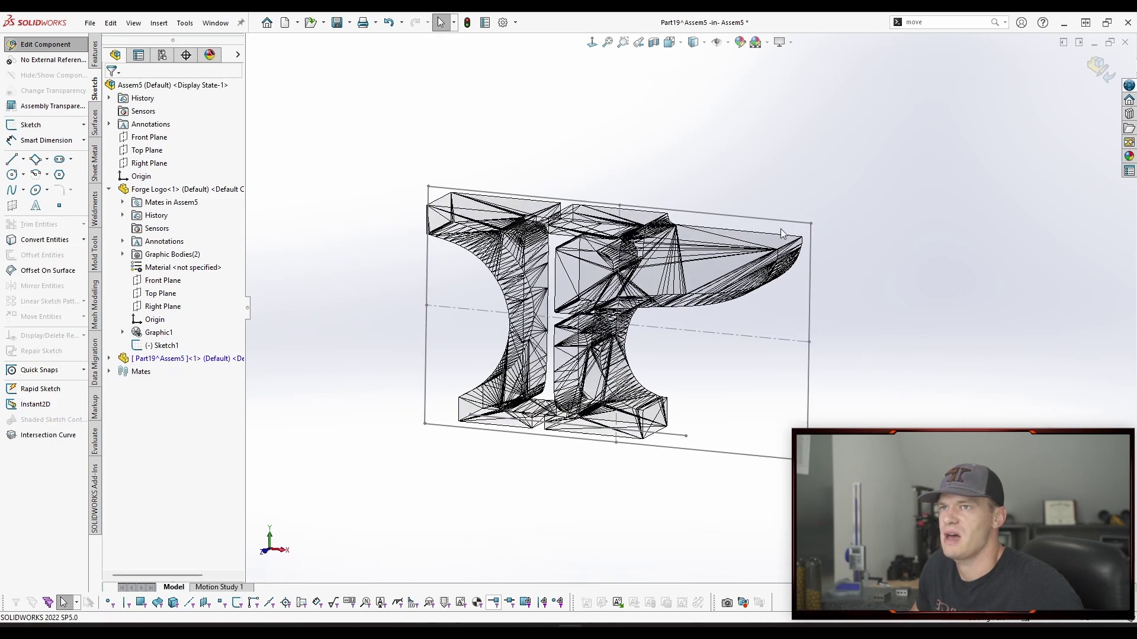
click(784, 221)
mouse_move(659, 317)
middle_down()
mouse_move(685, 322)
mouse_move(586, 305)
mouse_move(546, 285)
middle_up()
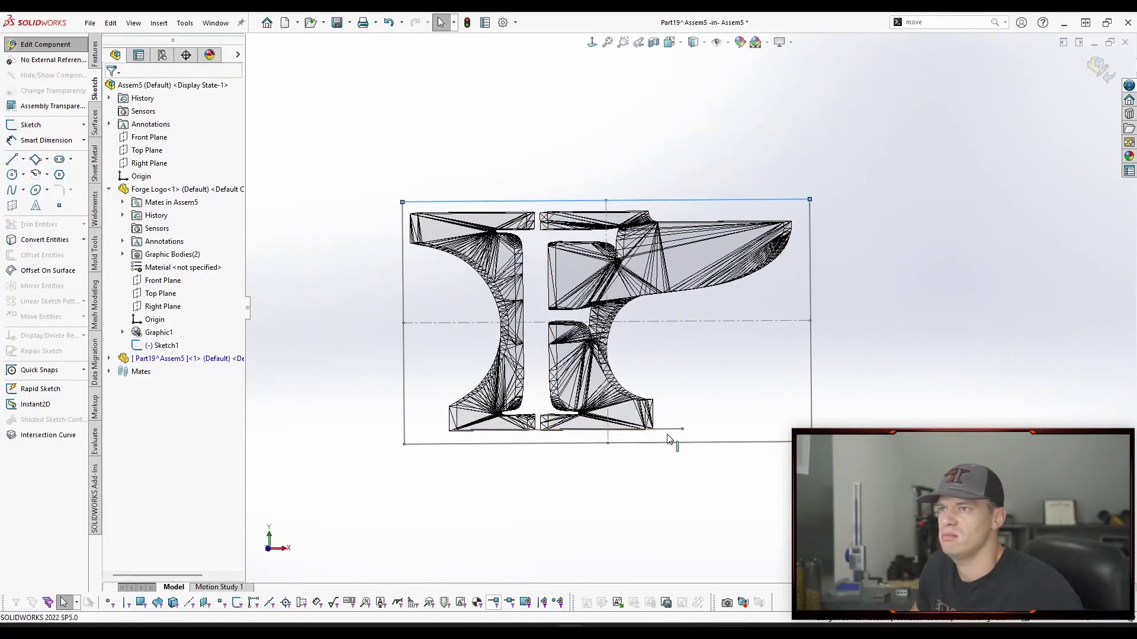
middle_drag(716, 208, 634, 178)
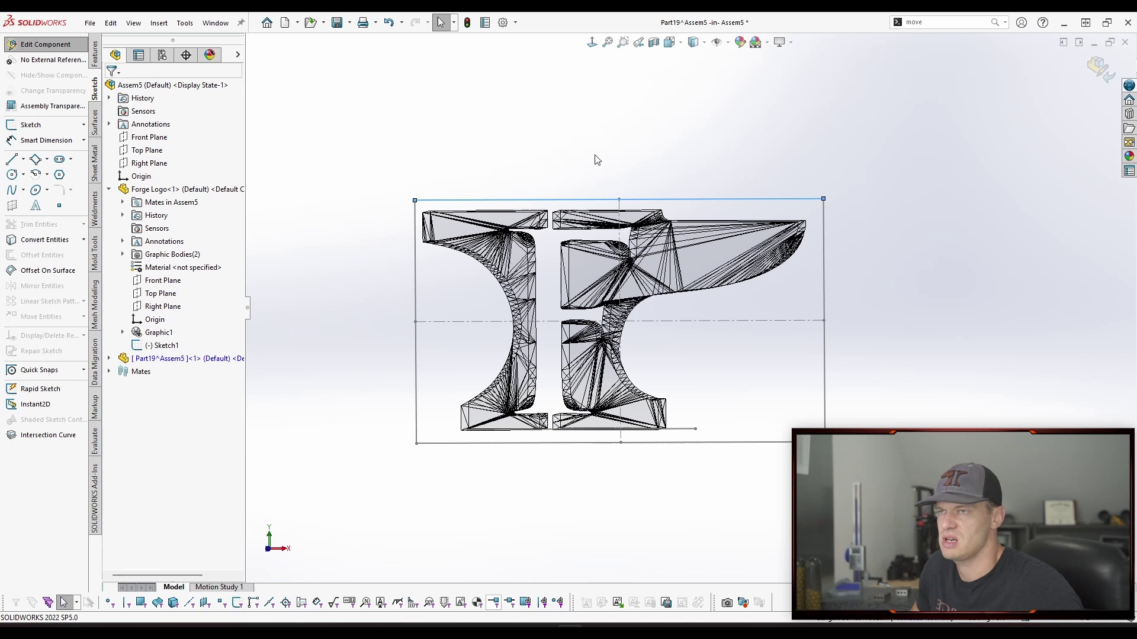
click(1101, 67)
Step: Insert another new in-context part, placing it on the assembly's Front Plane
key(ctrl+7)
click(148, 137)
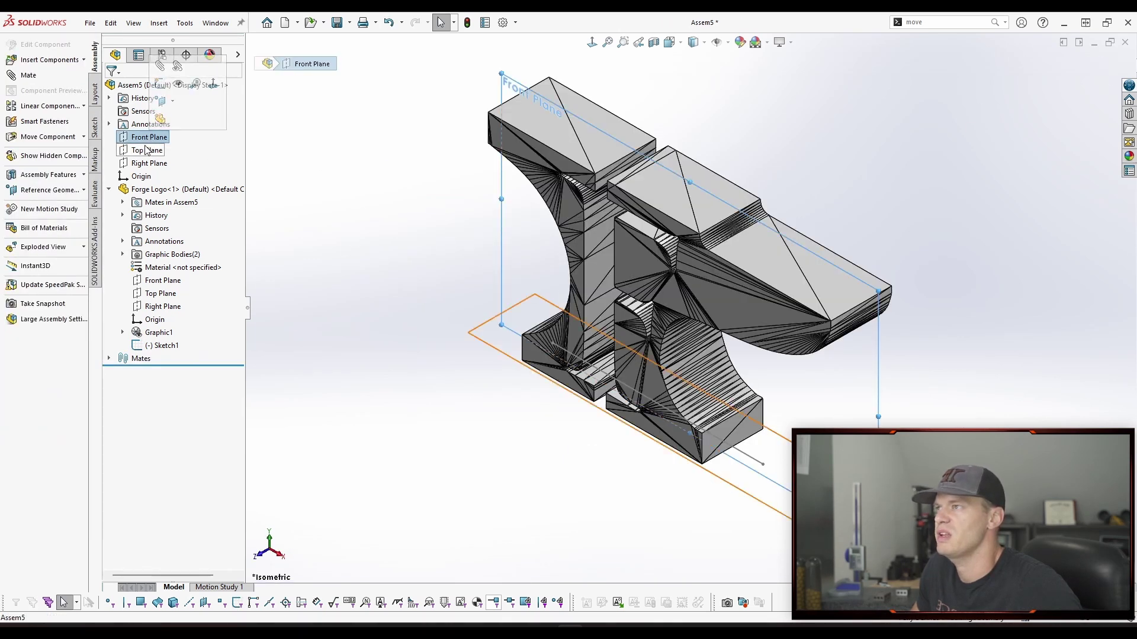
shift+click(145, 164)
key(ctrl+1)
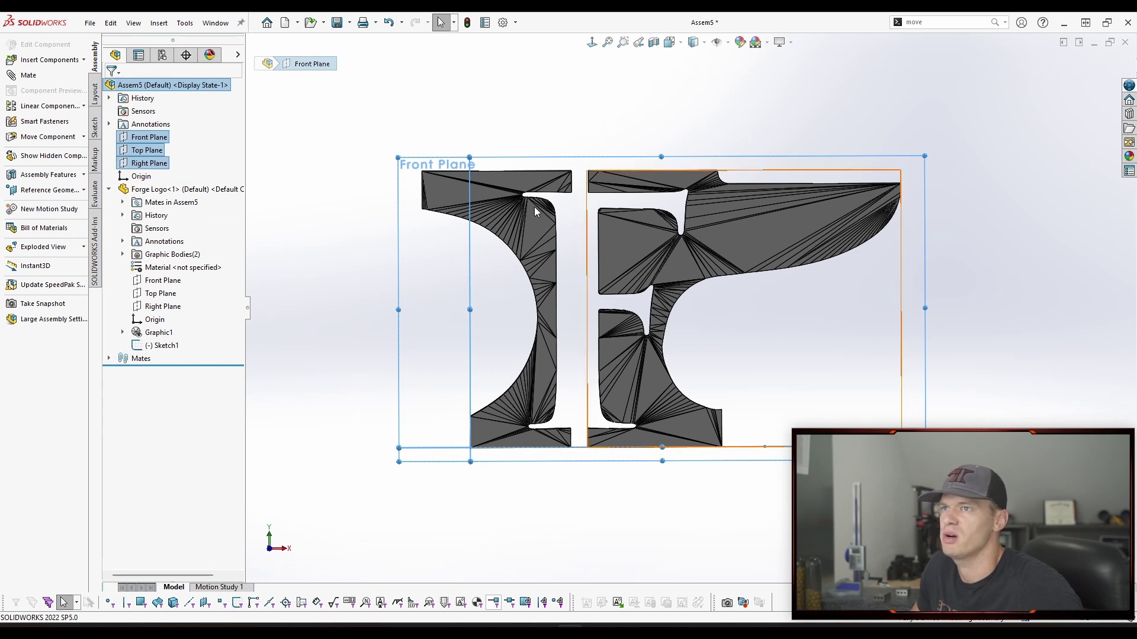
click(161, 137)
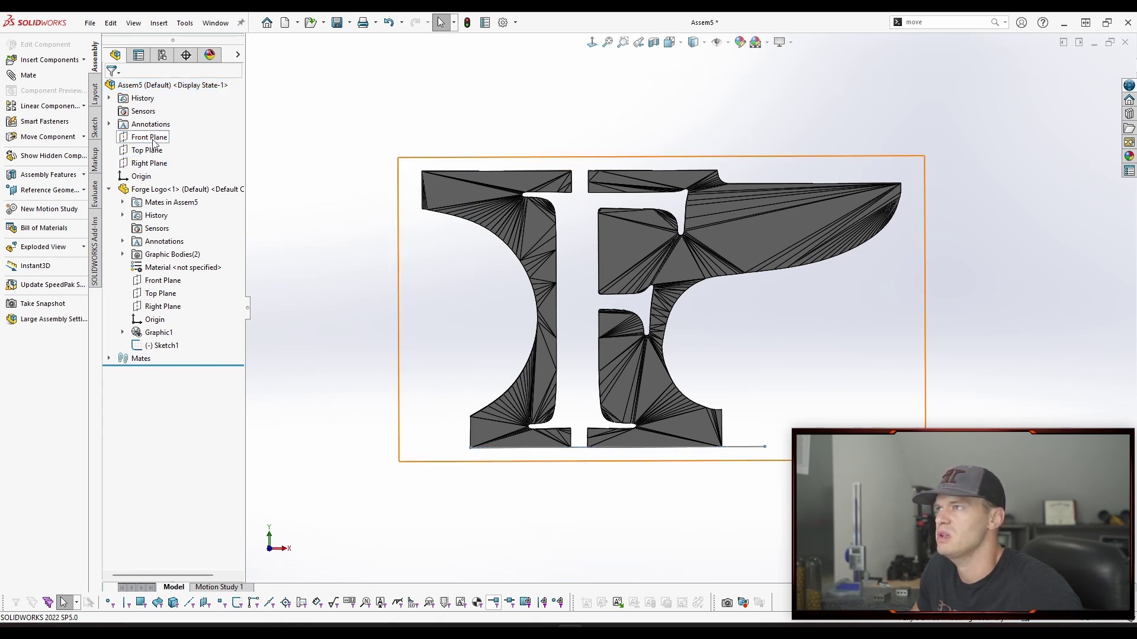
click(163, 122)
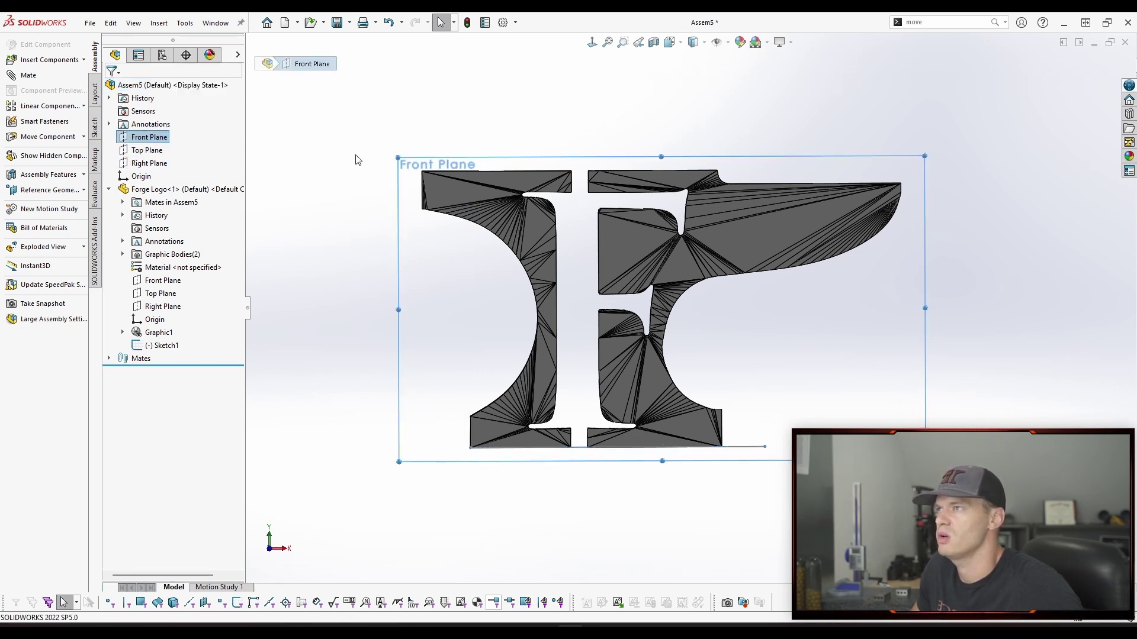
click(153, 139)
Step: Examine where the new part's Front, Top and Right planes lie relative to the logo's lower corner
click(108, 358)
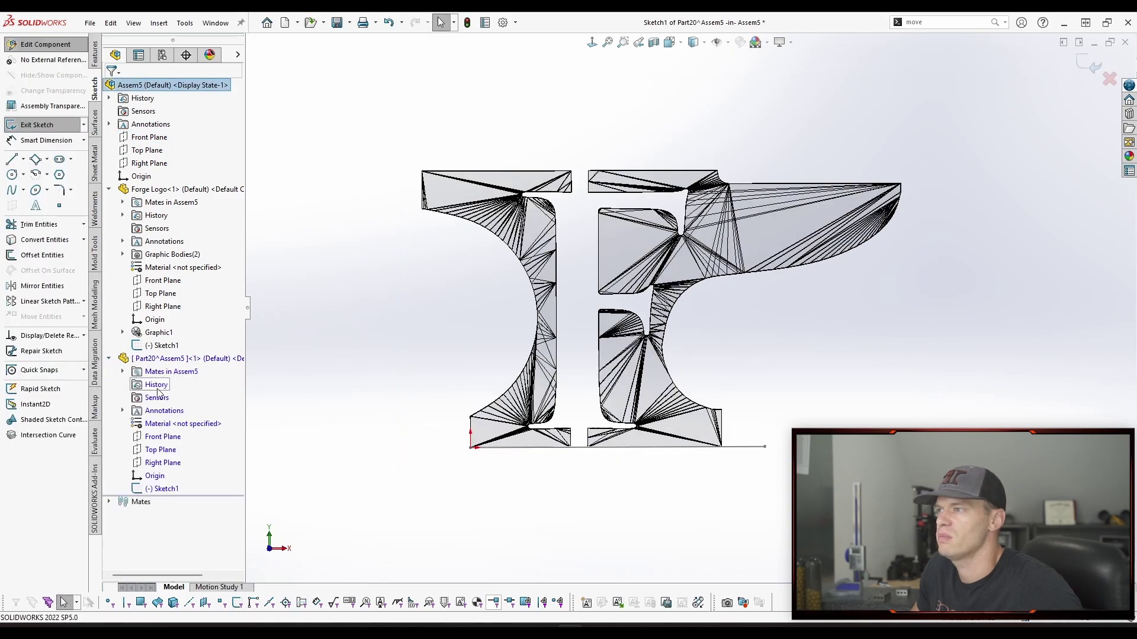
click(157, 438)
ctrl+click(160, 450)
ctrl+click(165, 462)
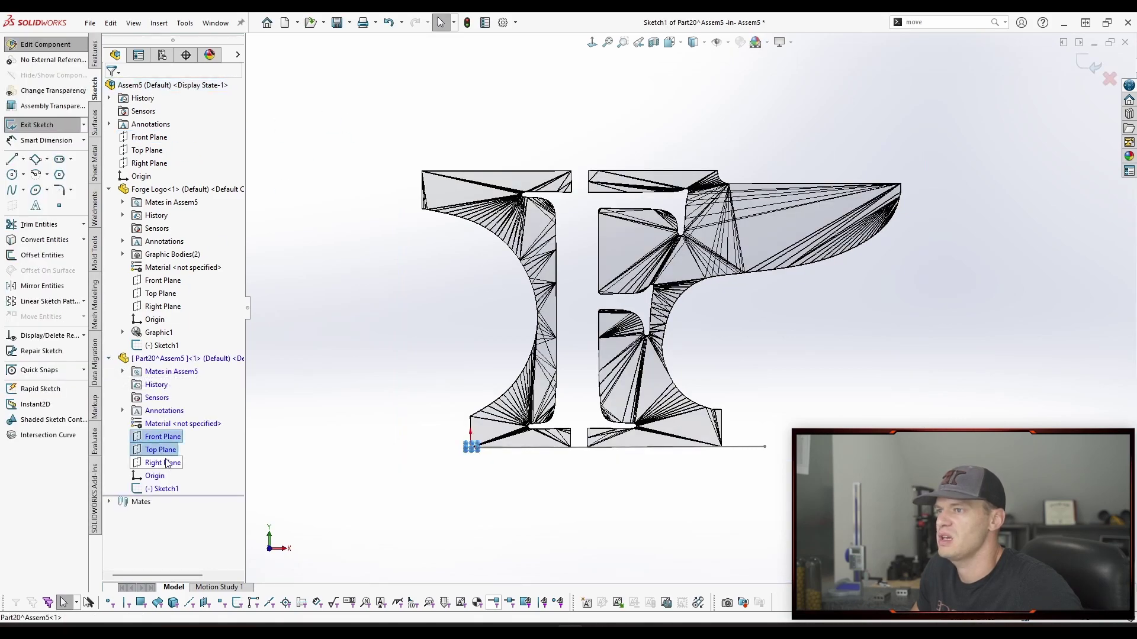
scroll(595, 485, down, 8)
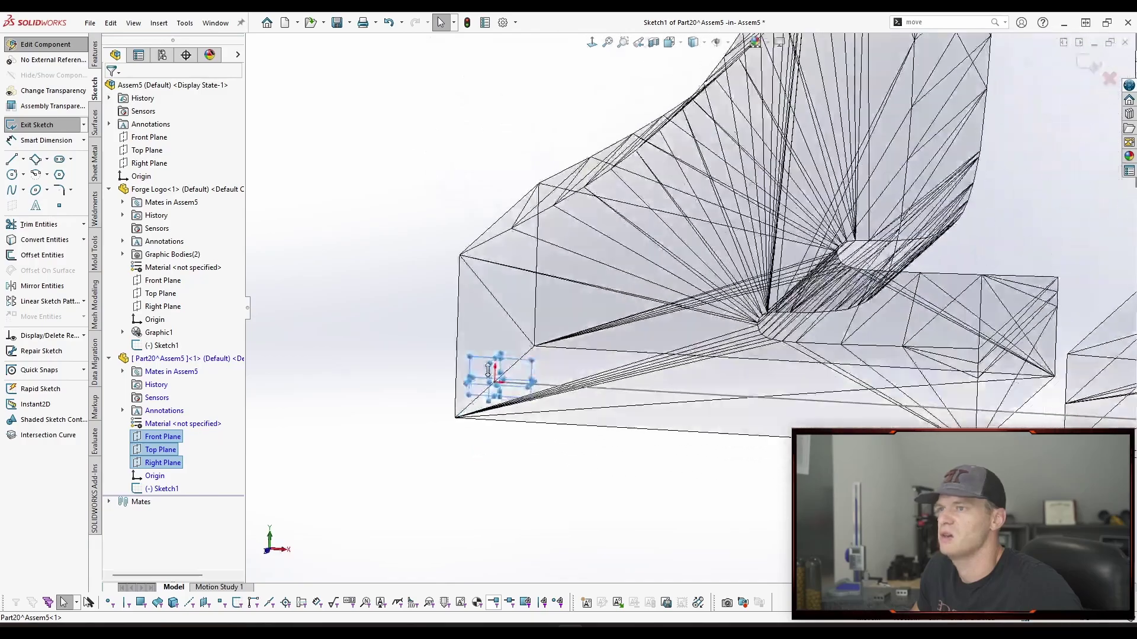
scroll(500, 408, up, 5)
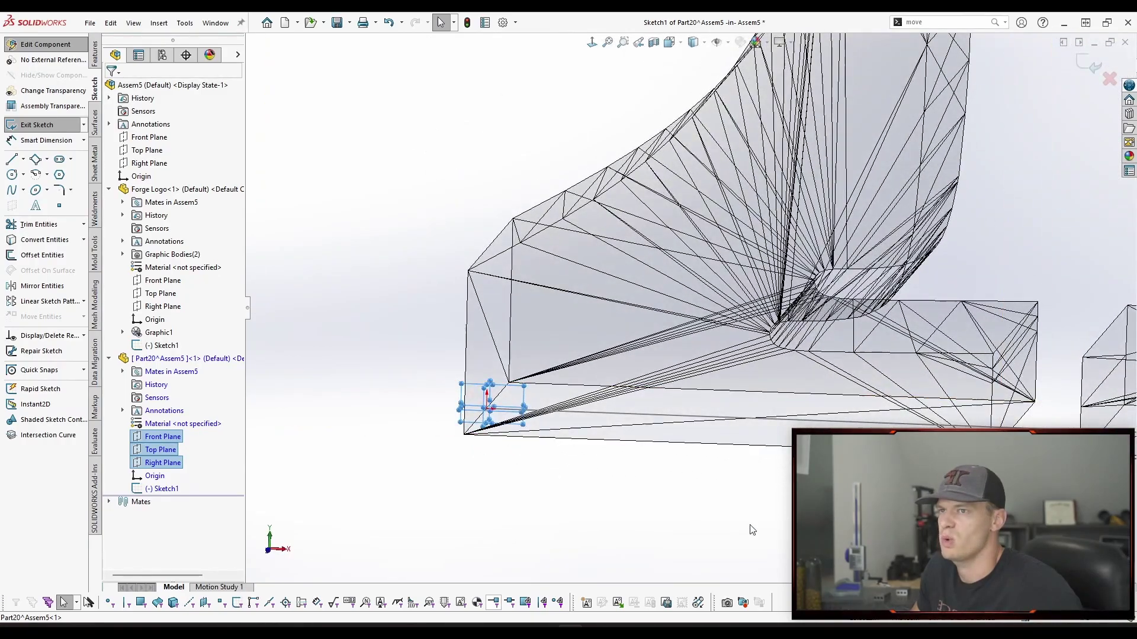
scroll(745, 521, down, 1)
key(f)
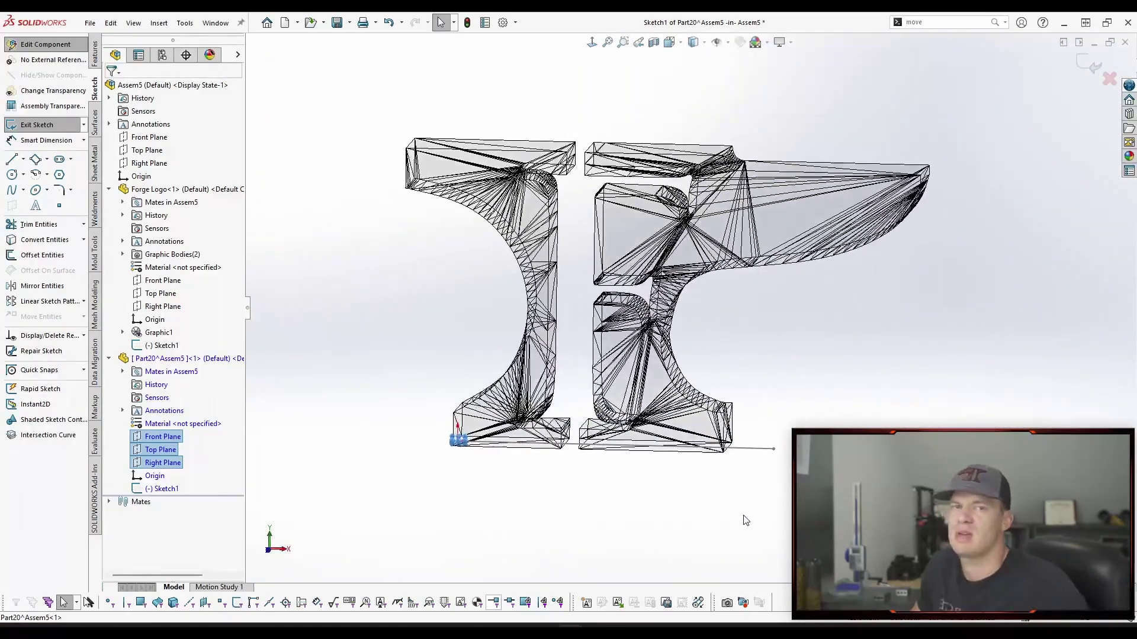